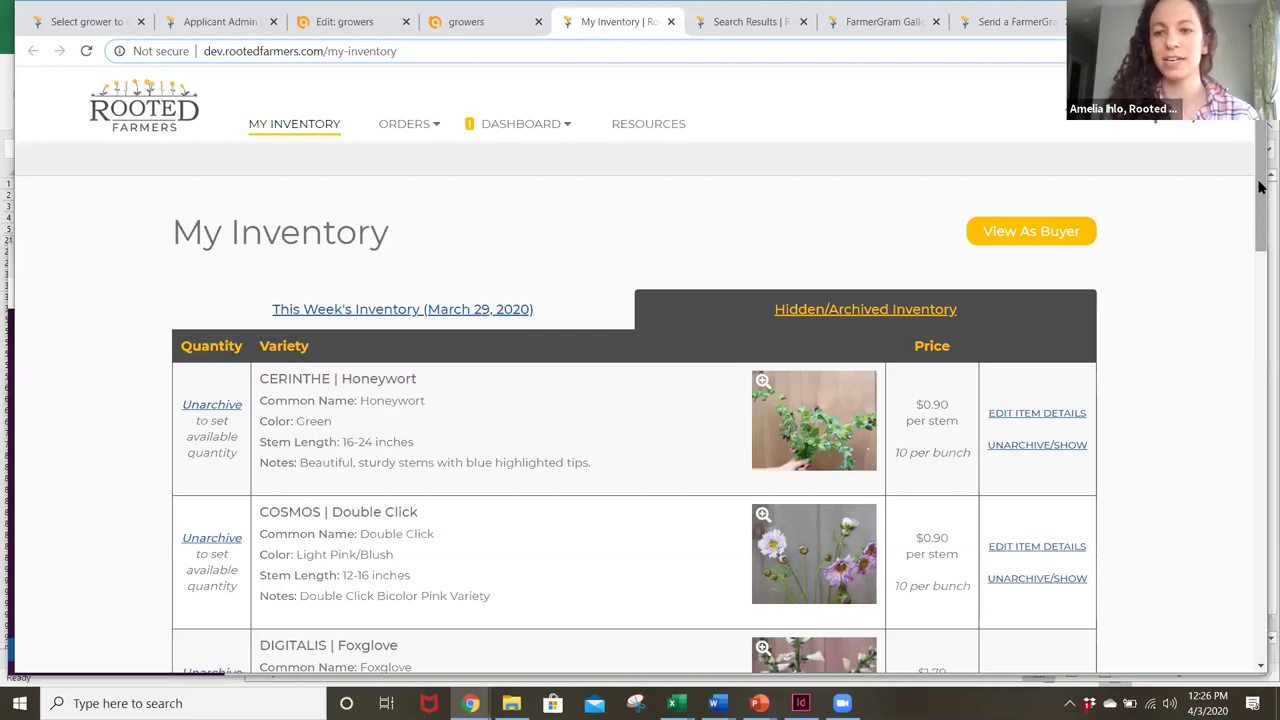
Look through the hidden and archived inventory listings and open the form for adding a new inventory item.
left_click_drag(1259, 187, 1236, 407)
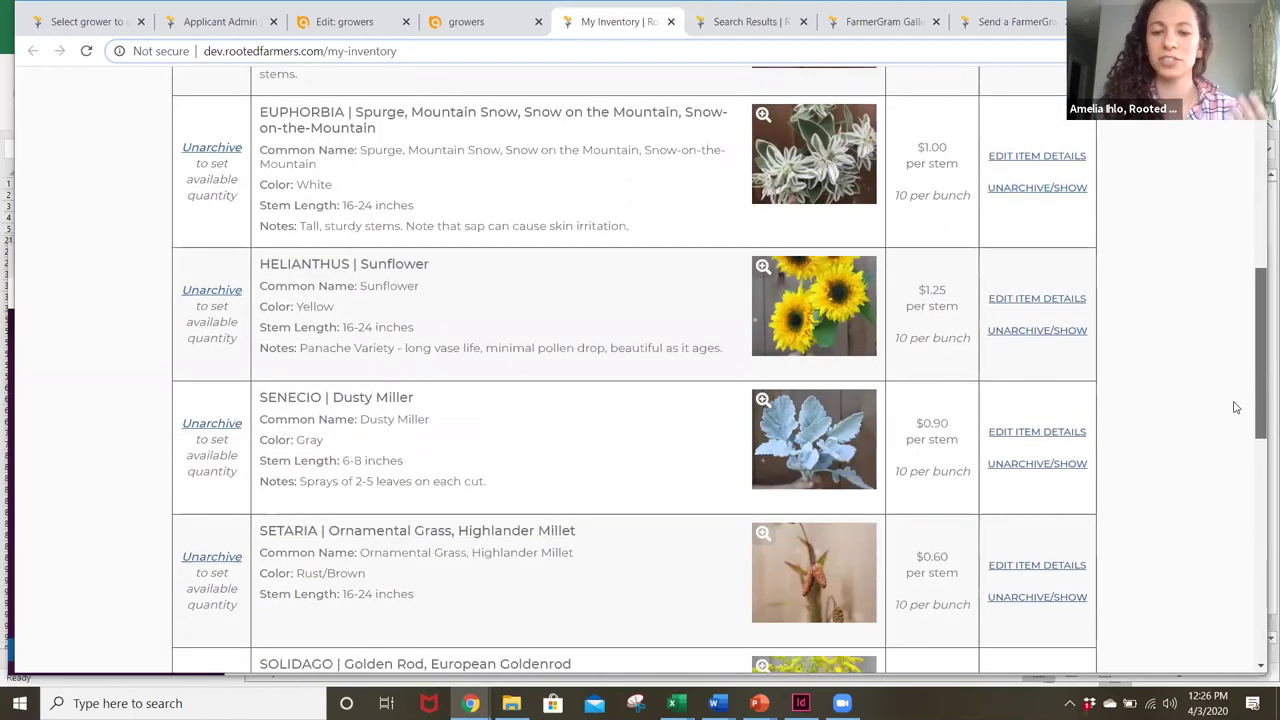
scroll(1236, 420, "down", 2)
scroll(1237, 443, "down", 1)
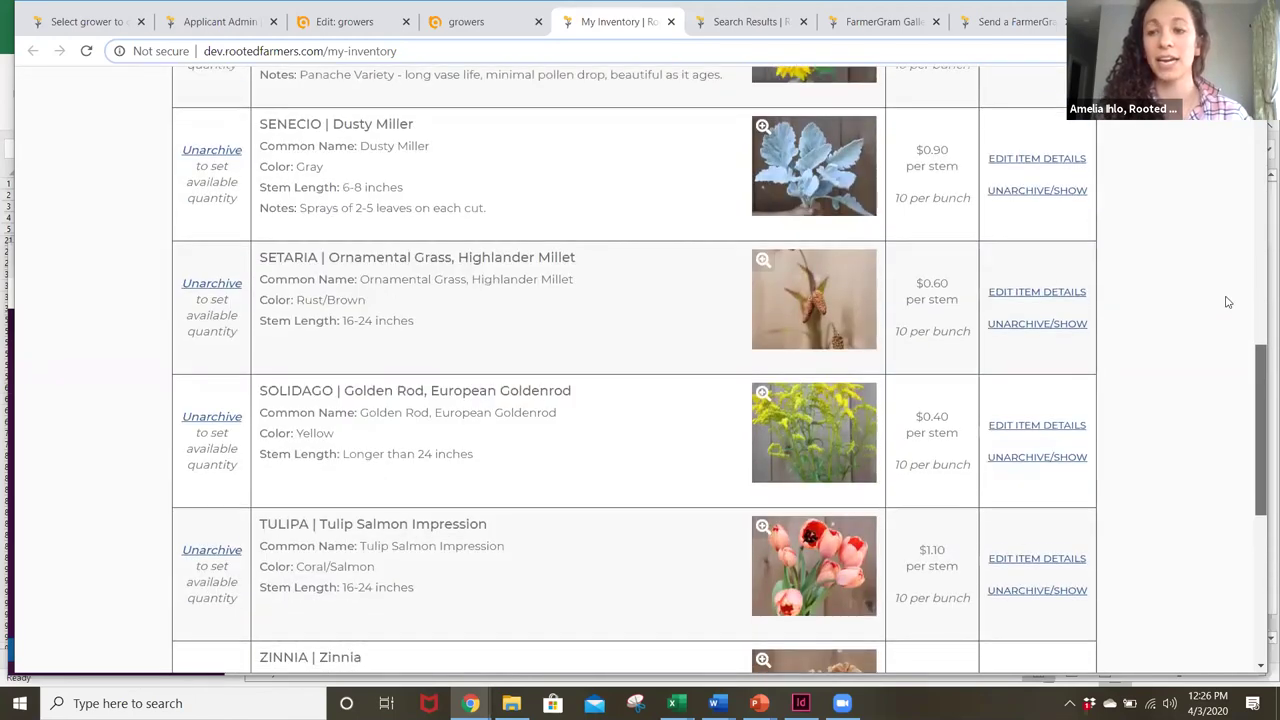
scroll(1228, 302, "up", 8)
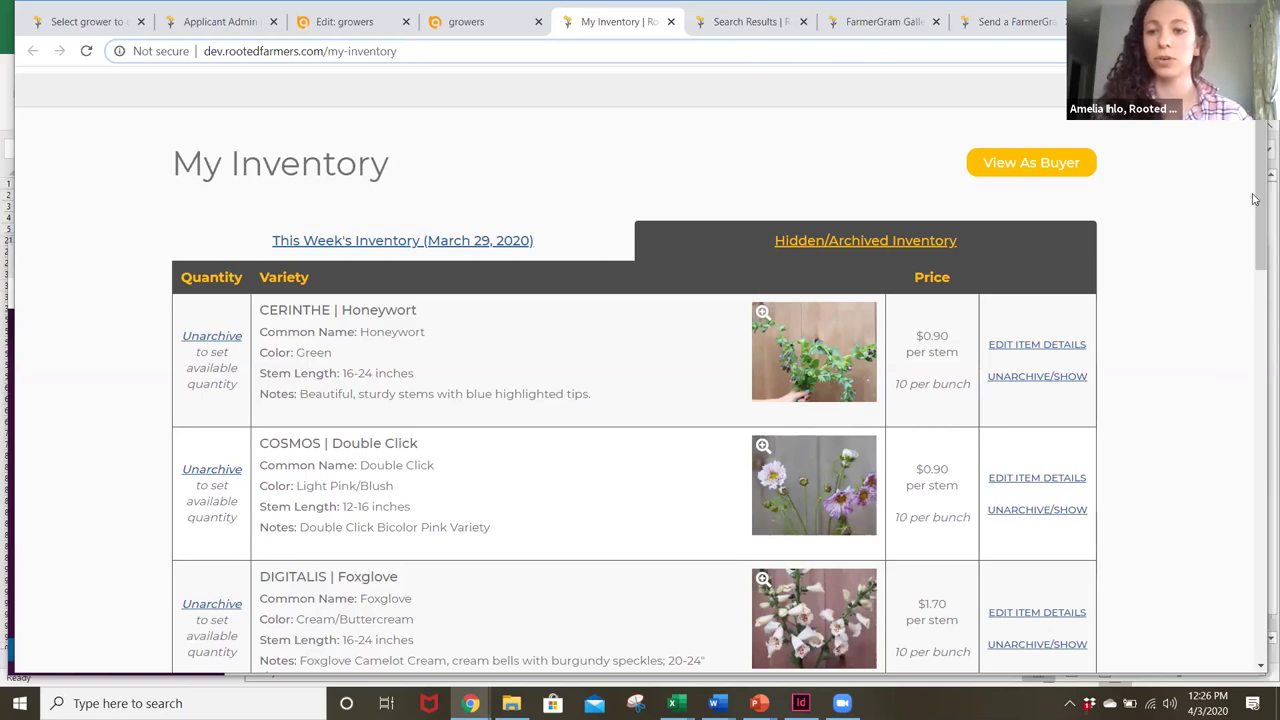
left_click_drag(1259, 202, 1266, 521)
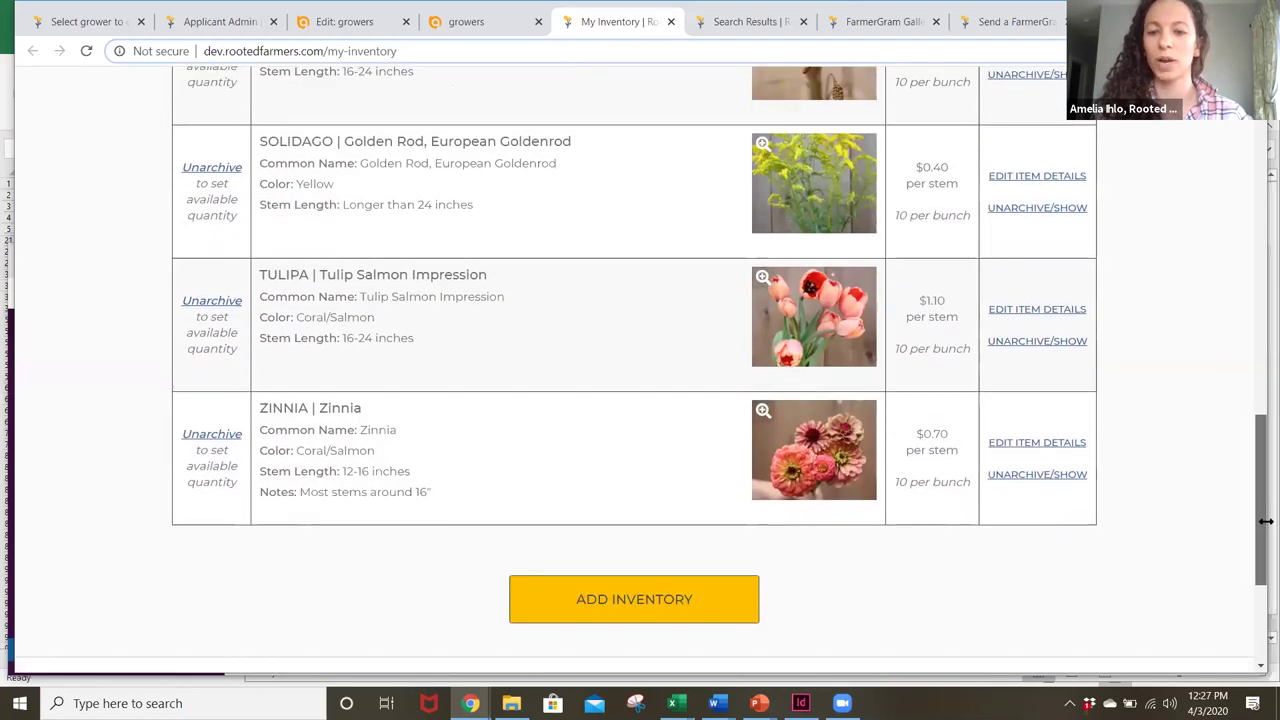
left_click(607, 577)
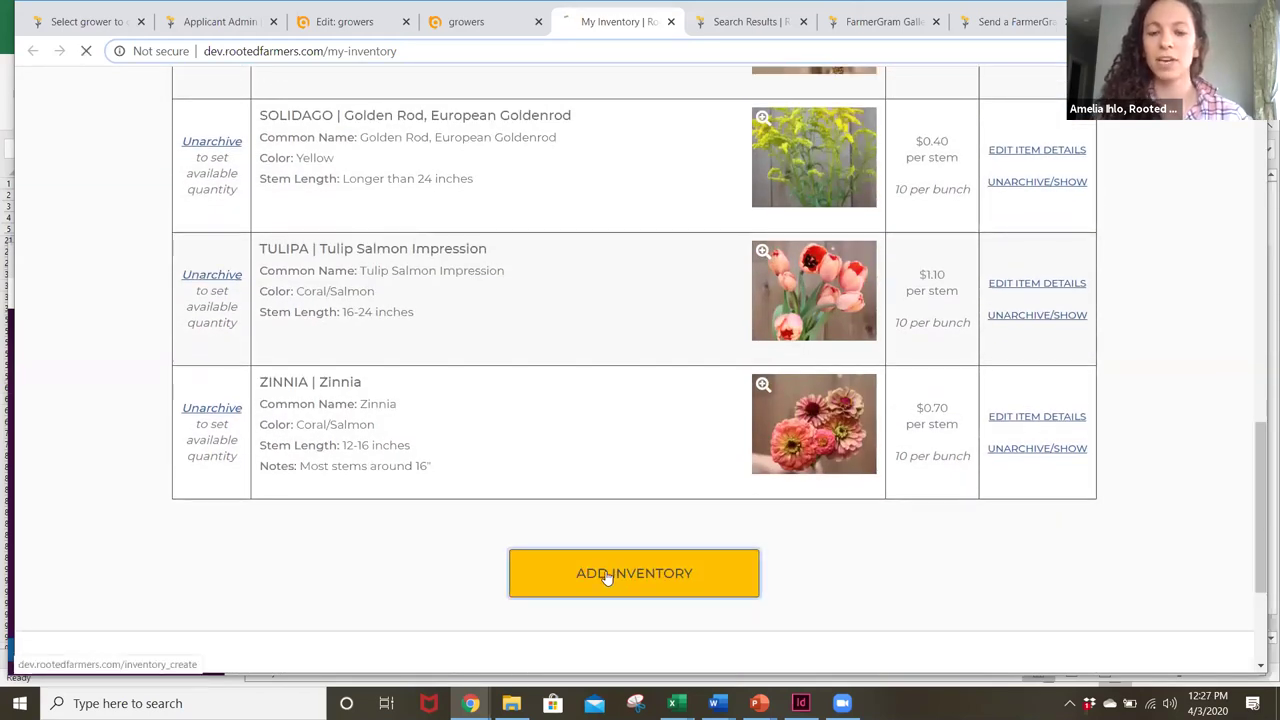
Search the flower database for "zinn" and choose the general ZINNIA entry as the new item's flower.
left_click(623, 338)
type("zinn")
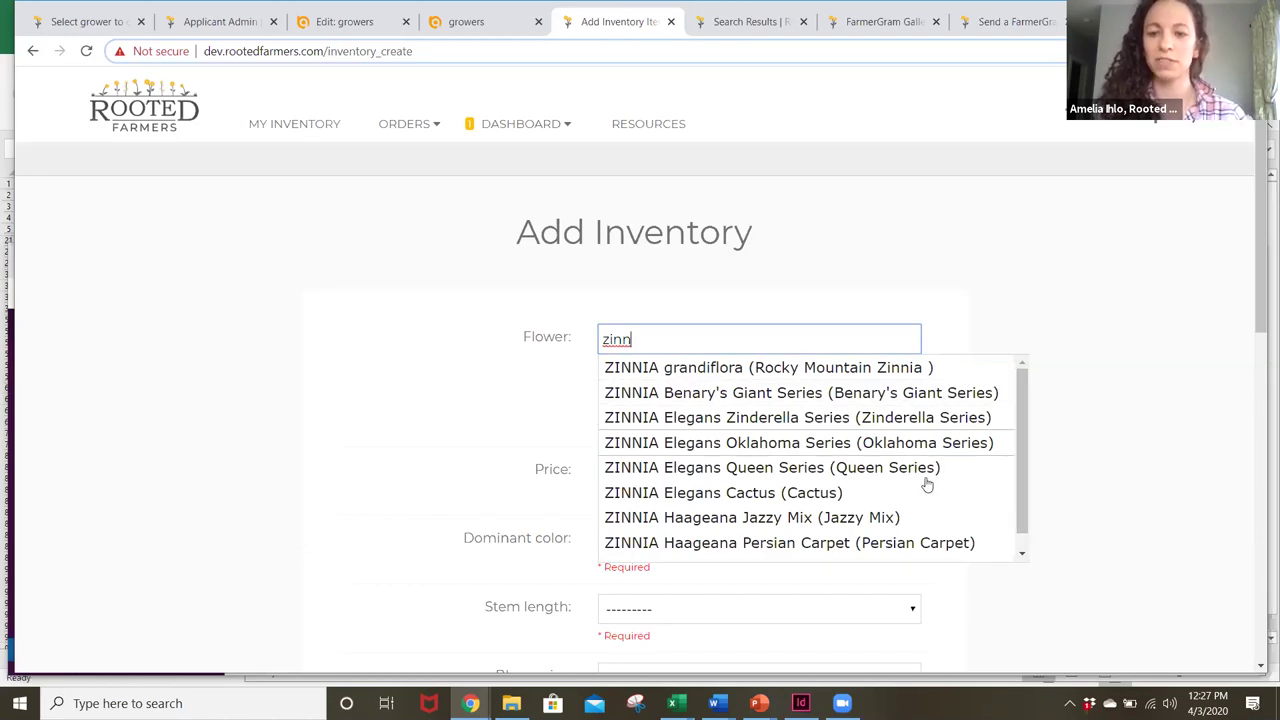
scroll(905, 482, "down", 1)
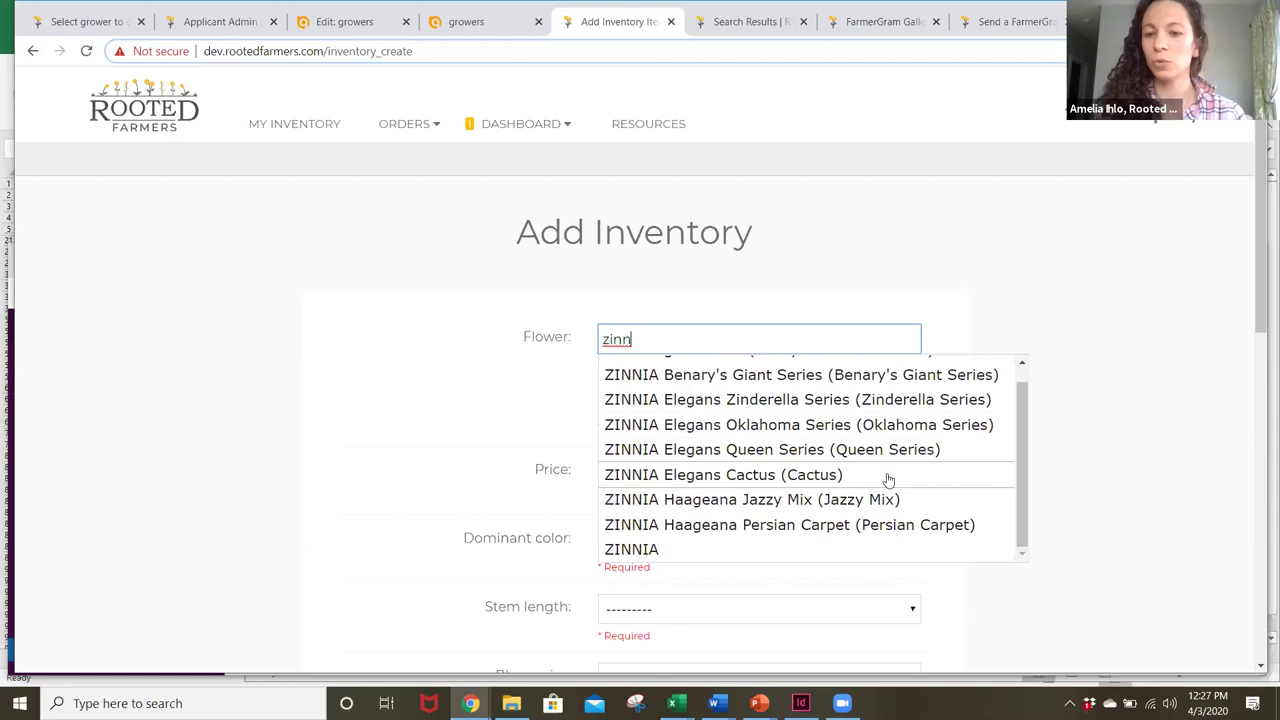
left_click(676, 551)
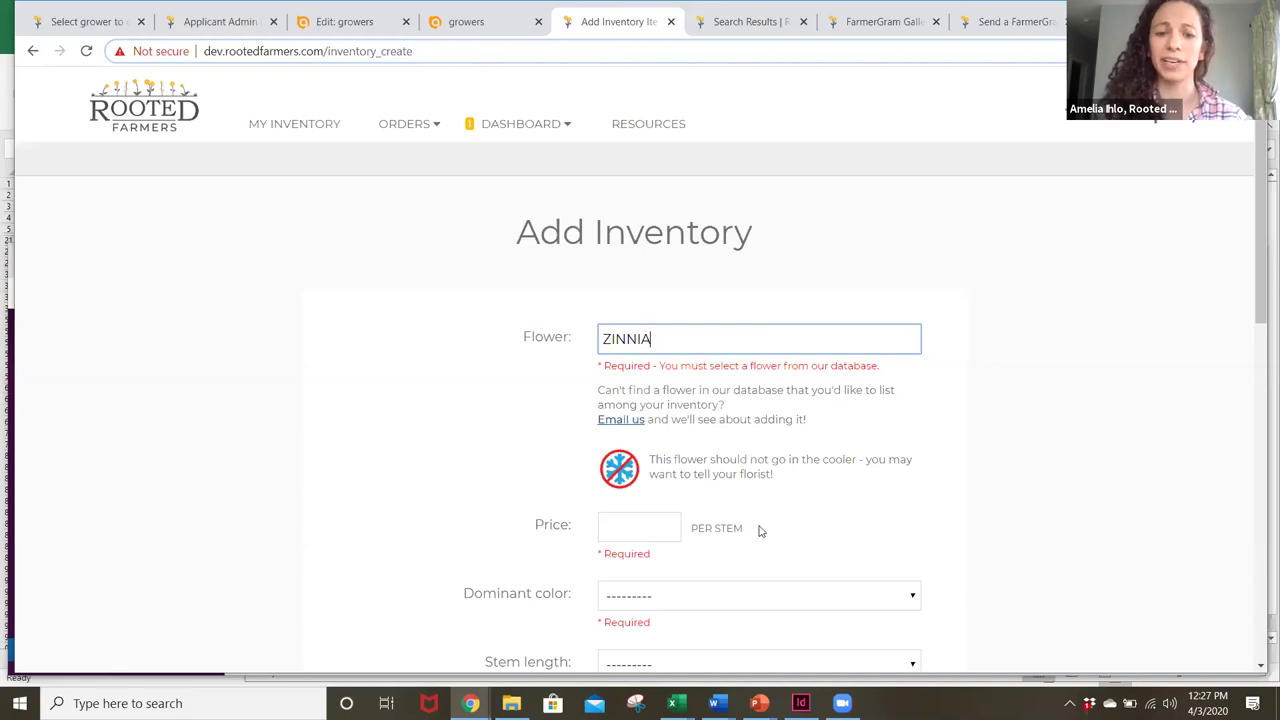
Dismiss the unsaved-changes reminder and set the zinnia's dominant color to Coral/Salmon.
left_click(632, 524)
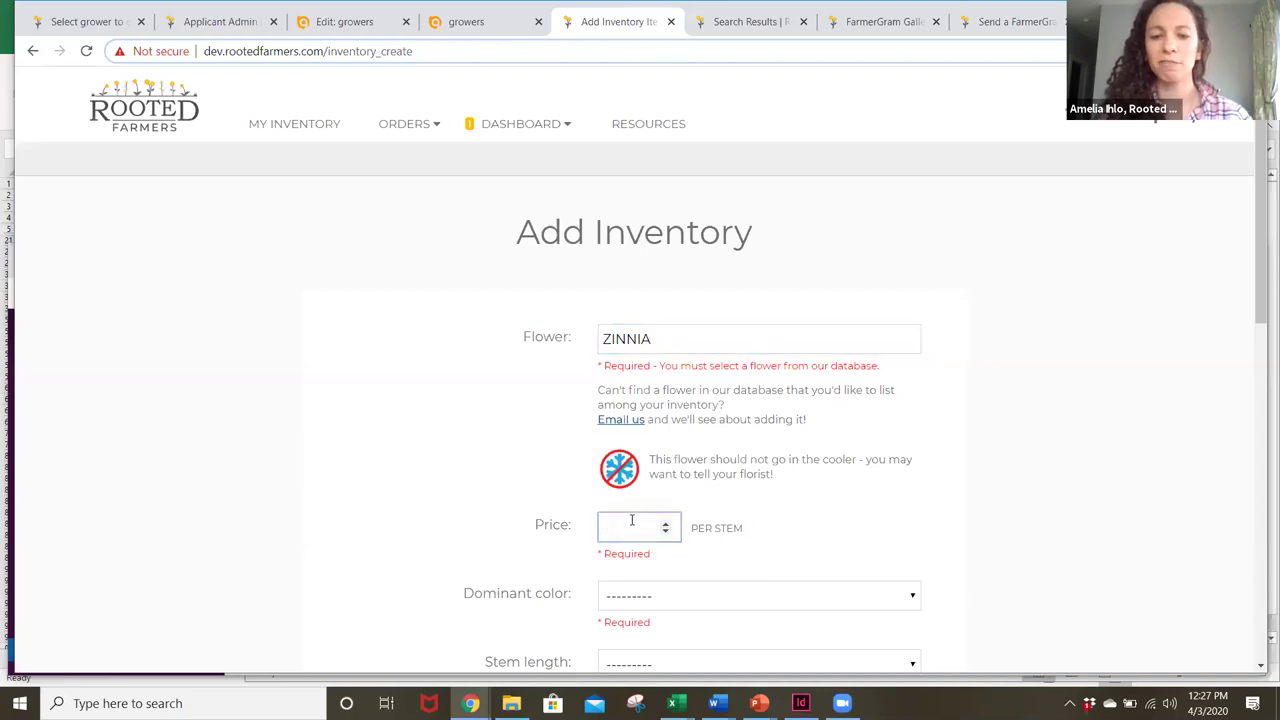
left_click_drag(1258, 226, 1261, 307)
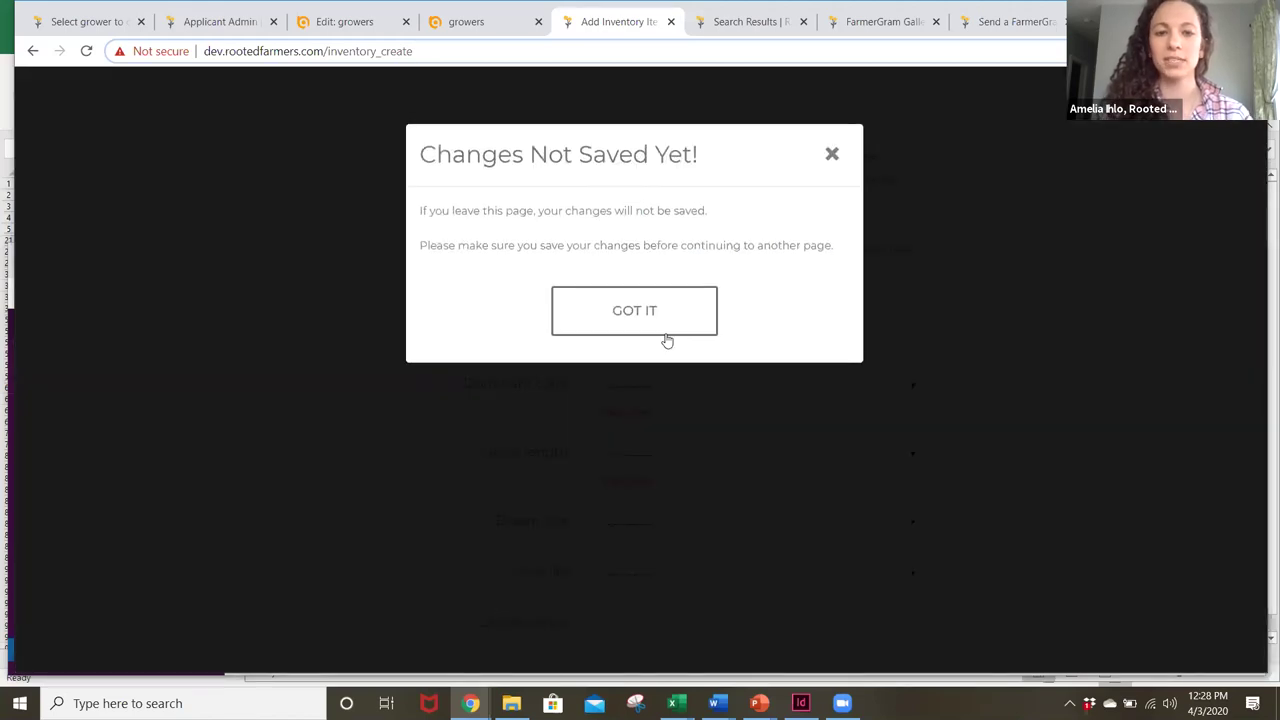
left_click(652, 324)
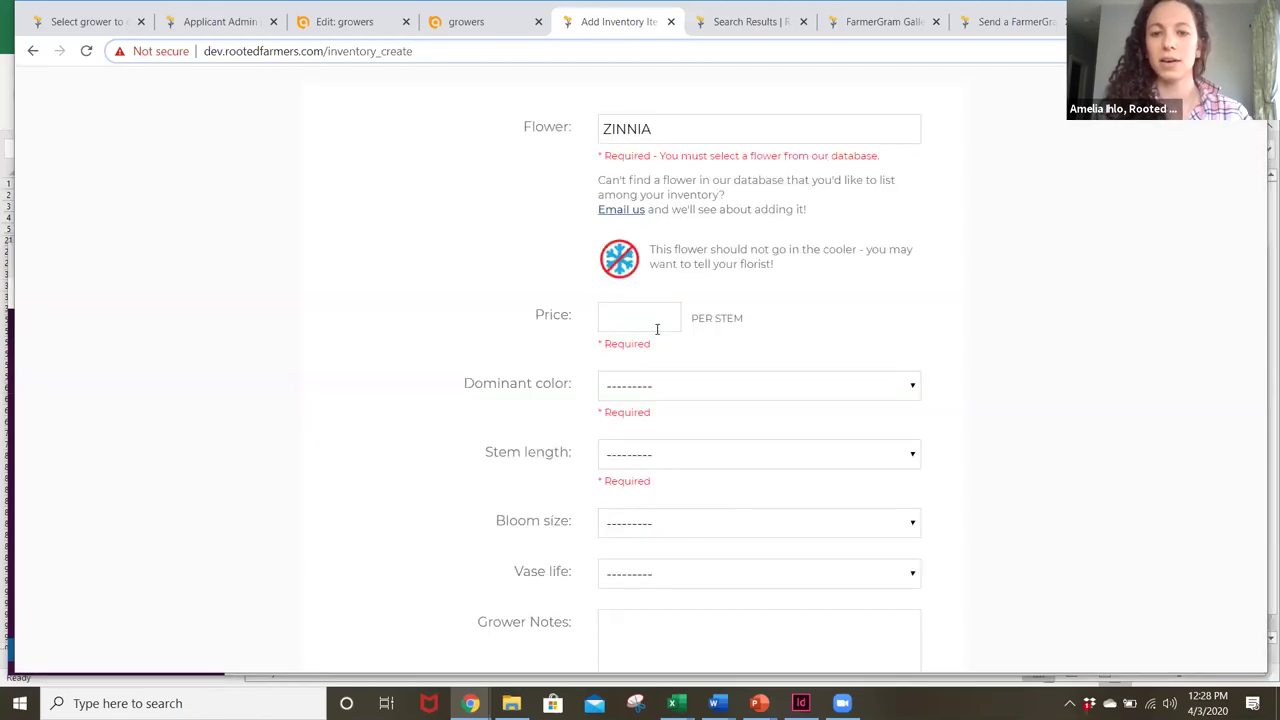
left_click(657, 393)
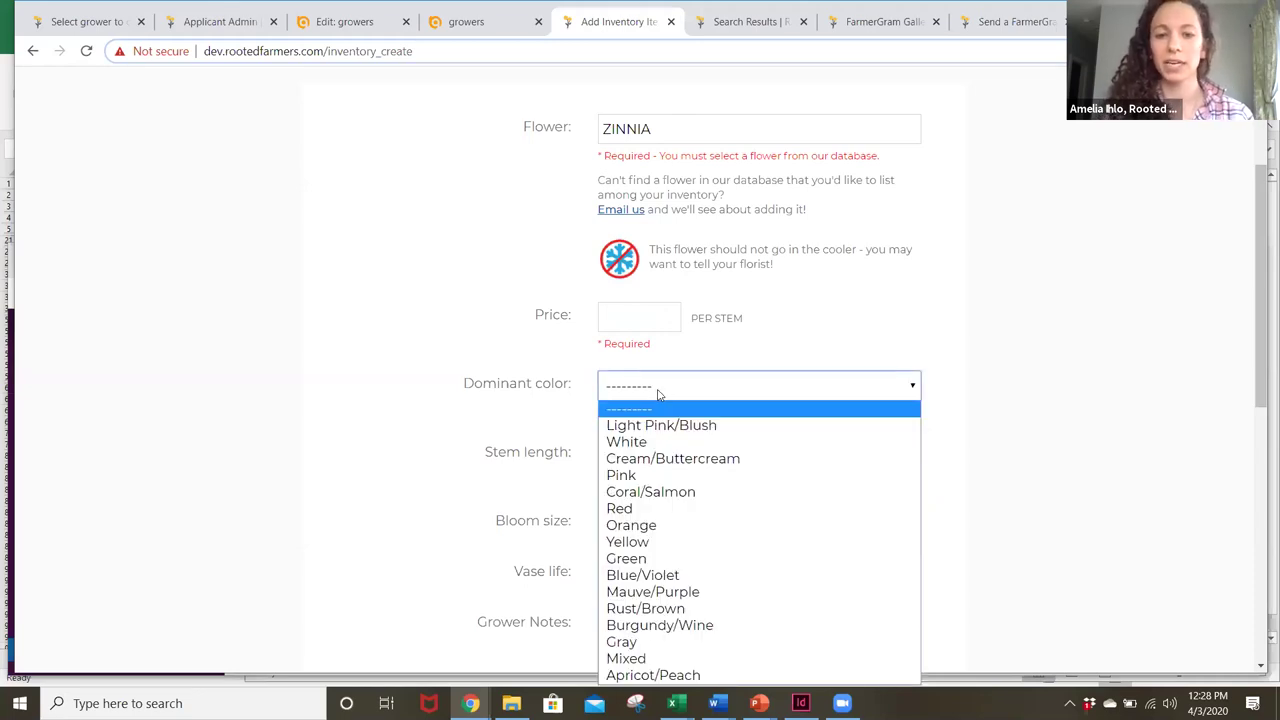
left_click(662, 494)
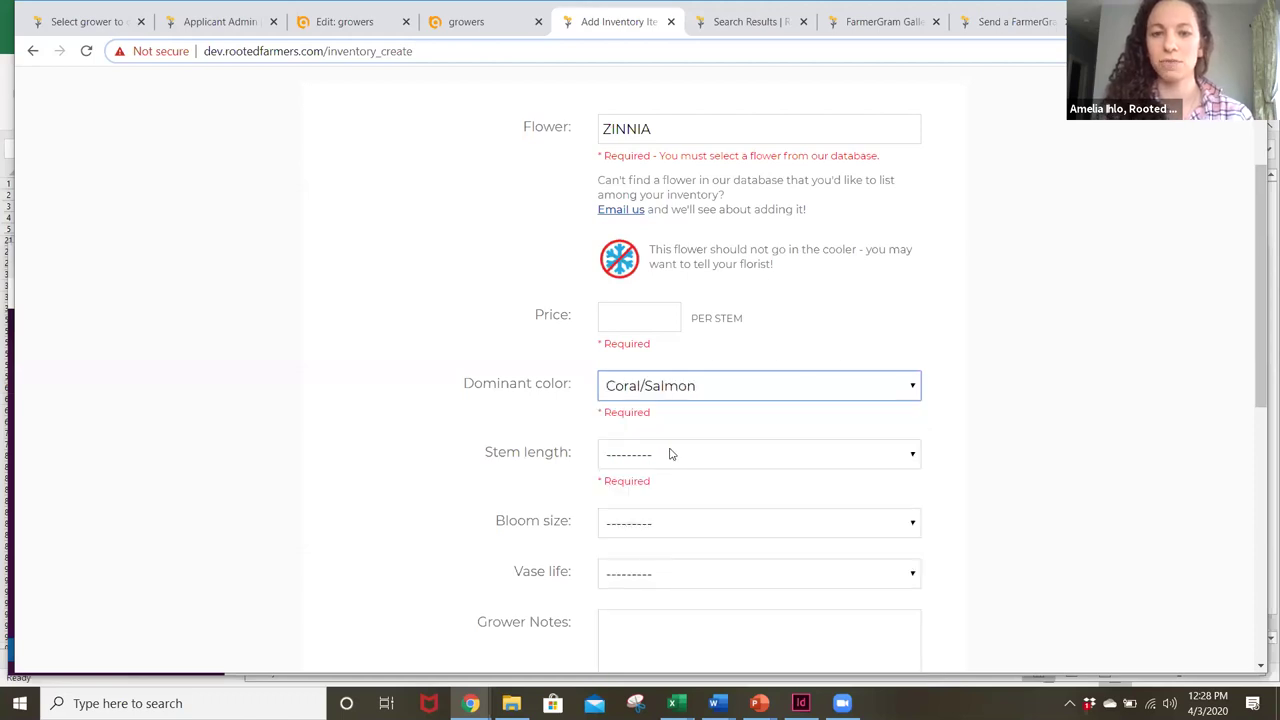
Set the zinnia's price to .85 per stem and its stem length to 12-16 inches.
left_click(621, 334)
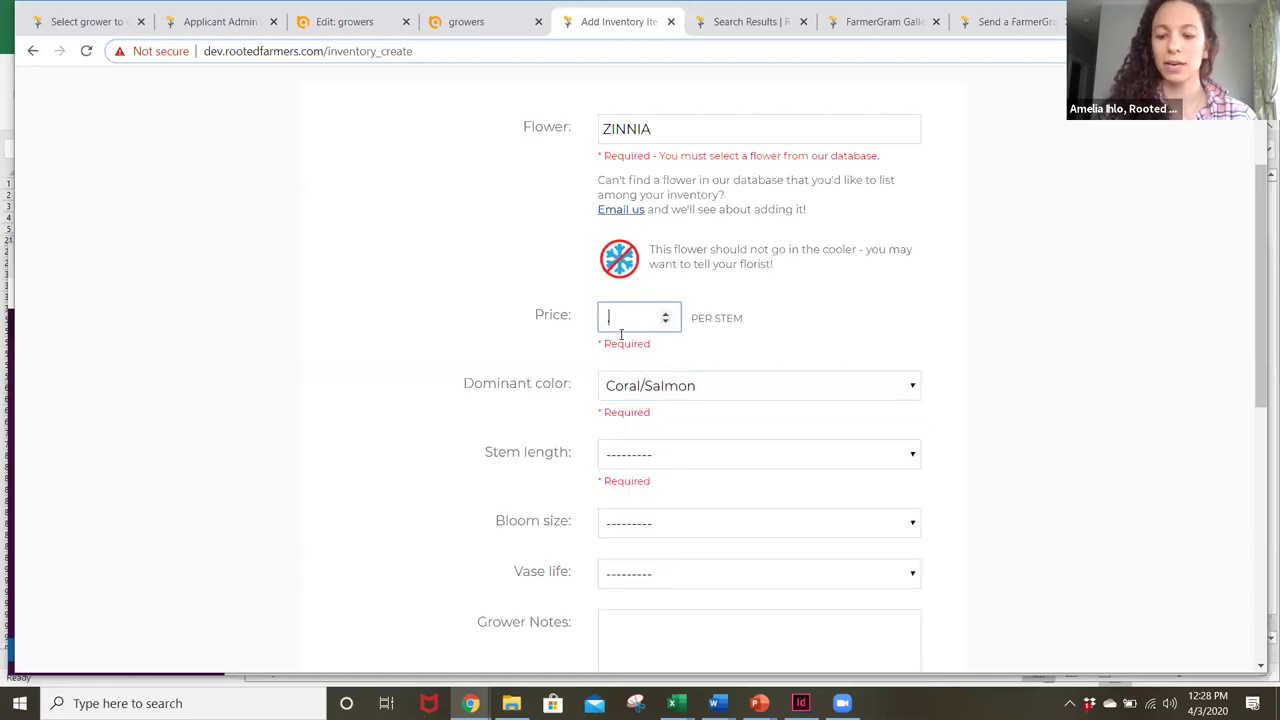
type(".85")
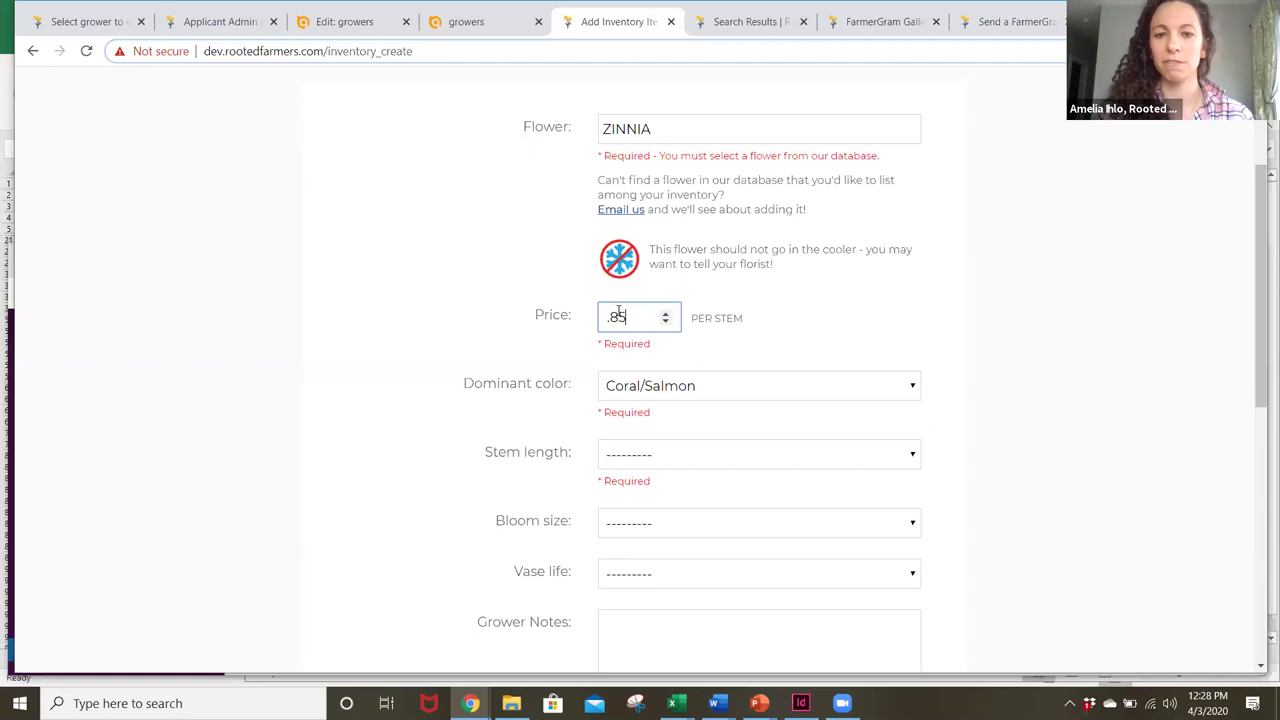
left_click(657, 466)
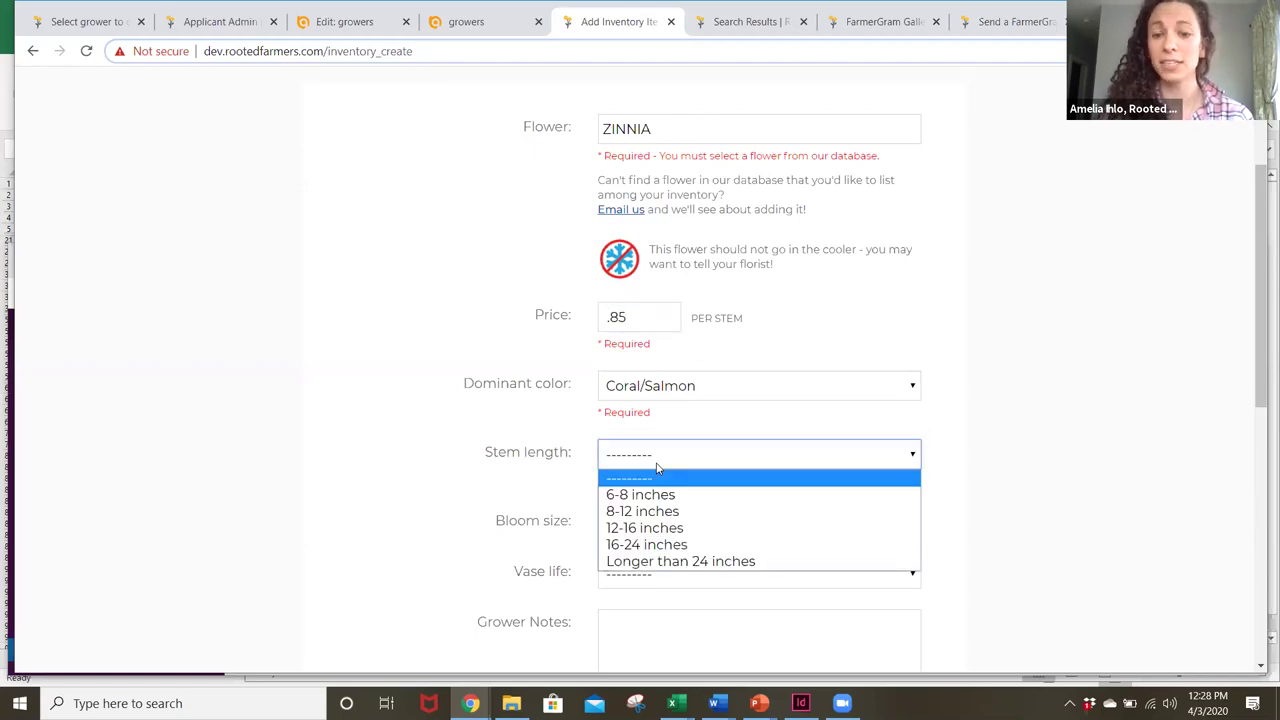
left_click(677, 535)
Review the bloom size, vase life and grower notes options, and cancel the new zinnia item without saving.
scroll(1258, 270, "down", 1)
scroll(1259, 315, "down", 3)
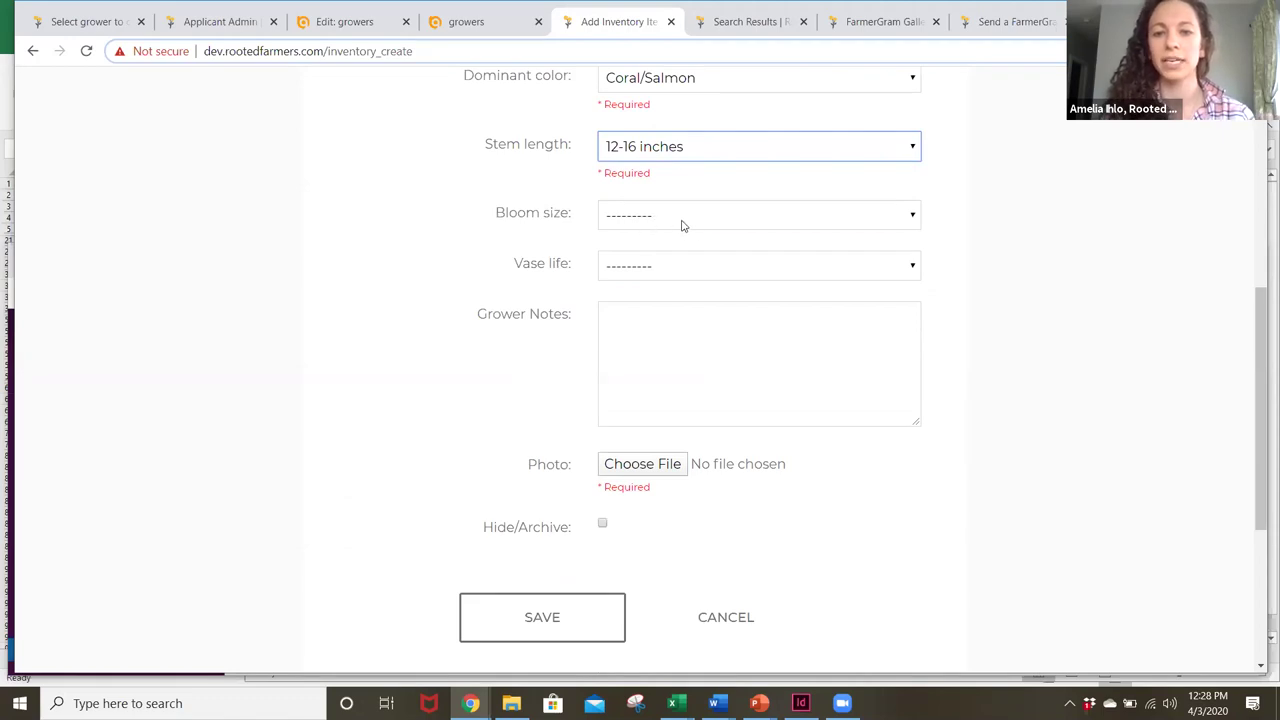
left_click(672, 224)
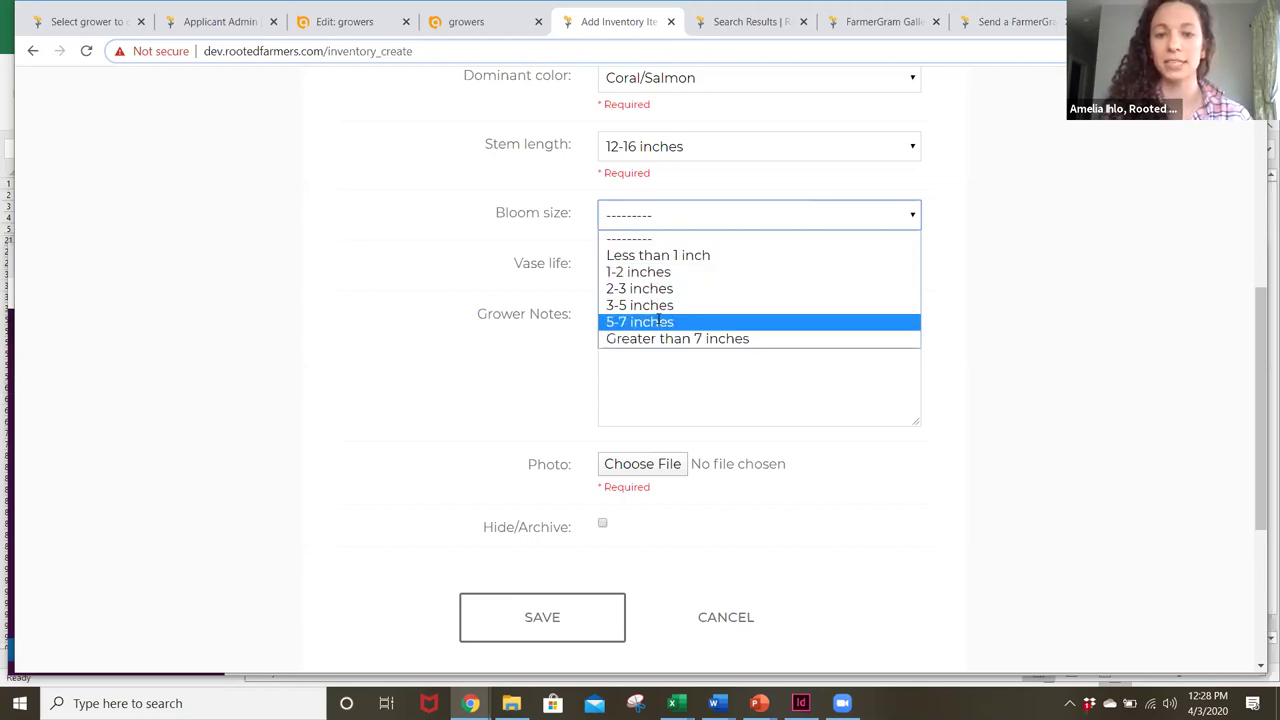
left_click(630, 396)
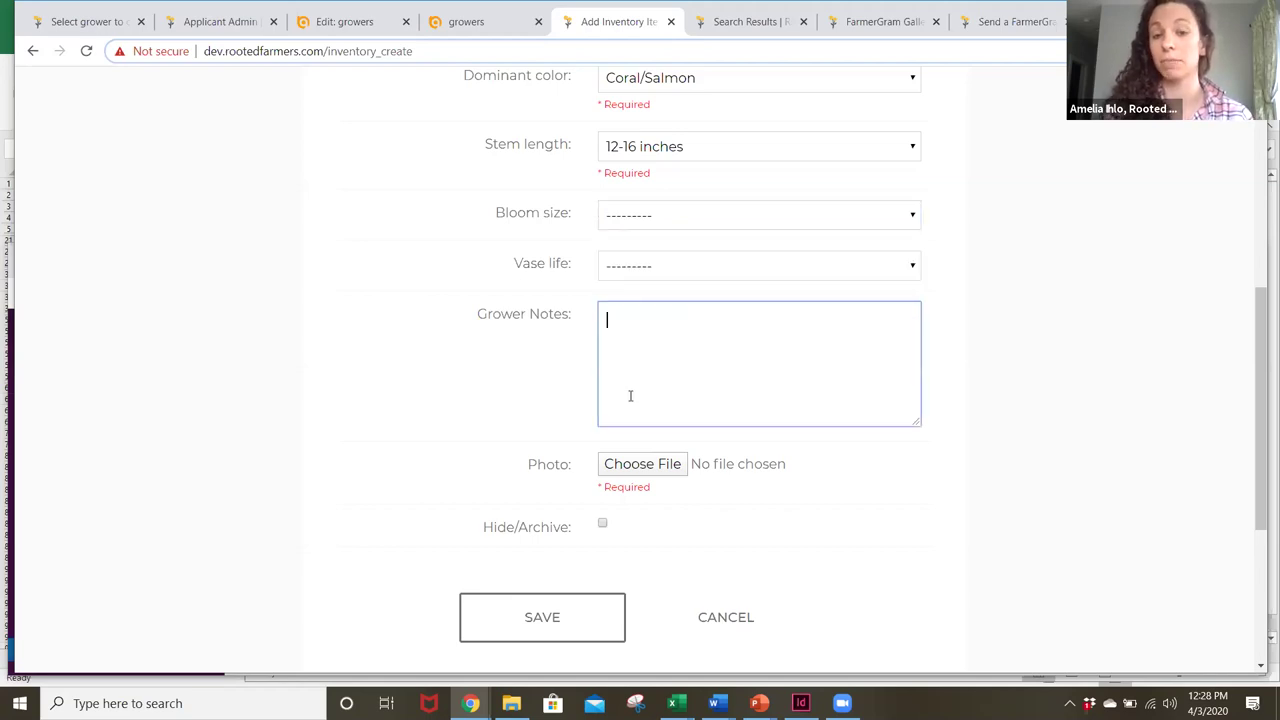
left_click(632, 268)
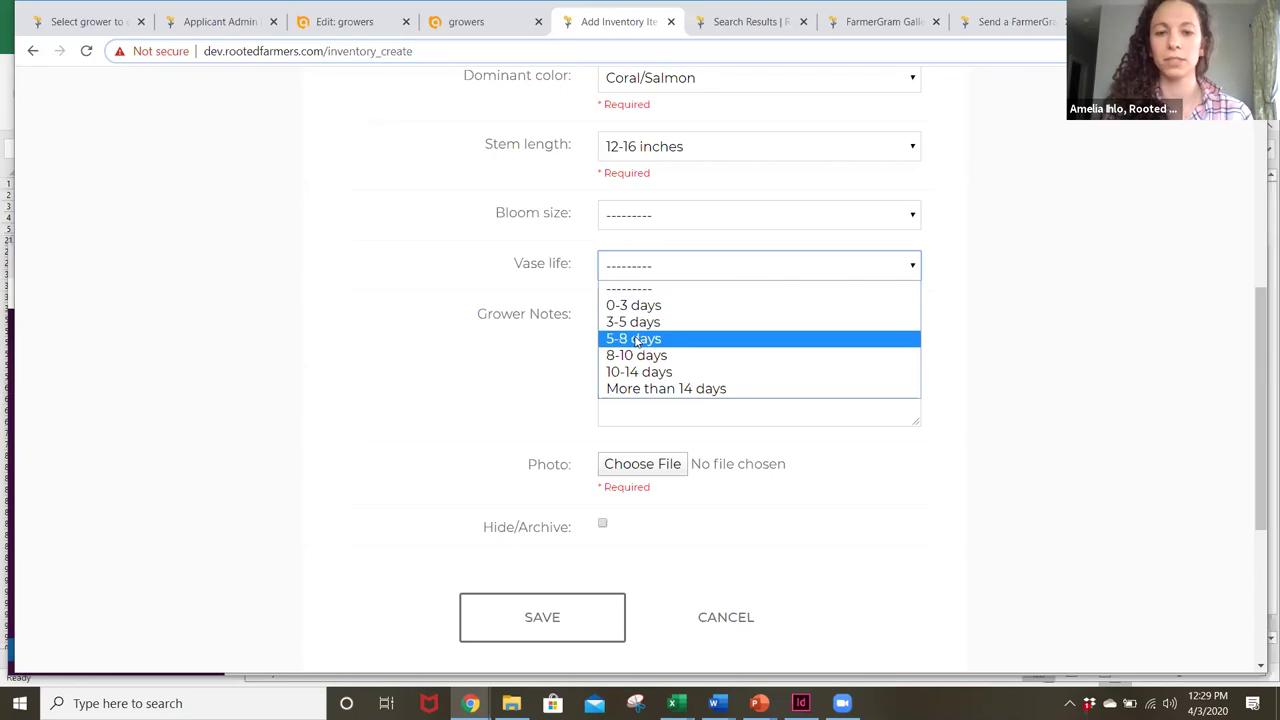
left_click(486, 390)
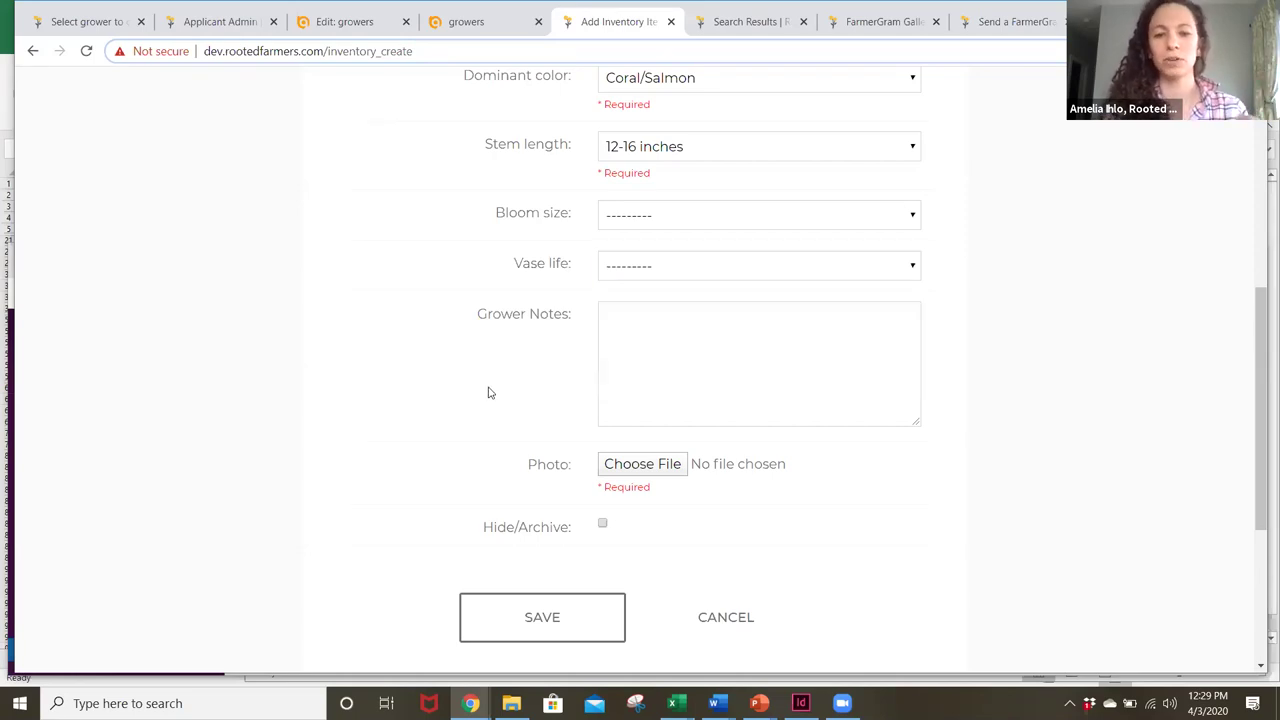
left_click(640, 330)
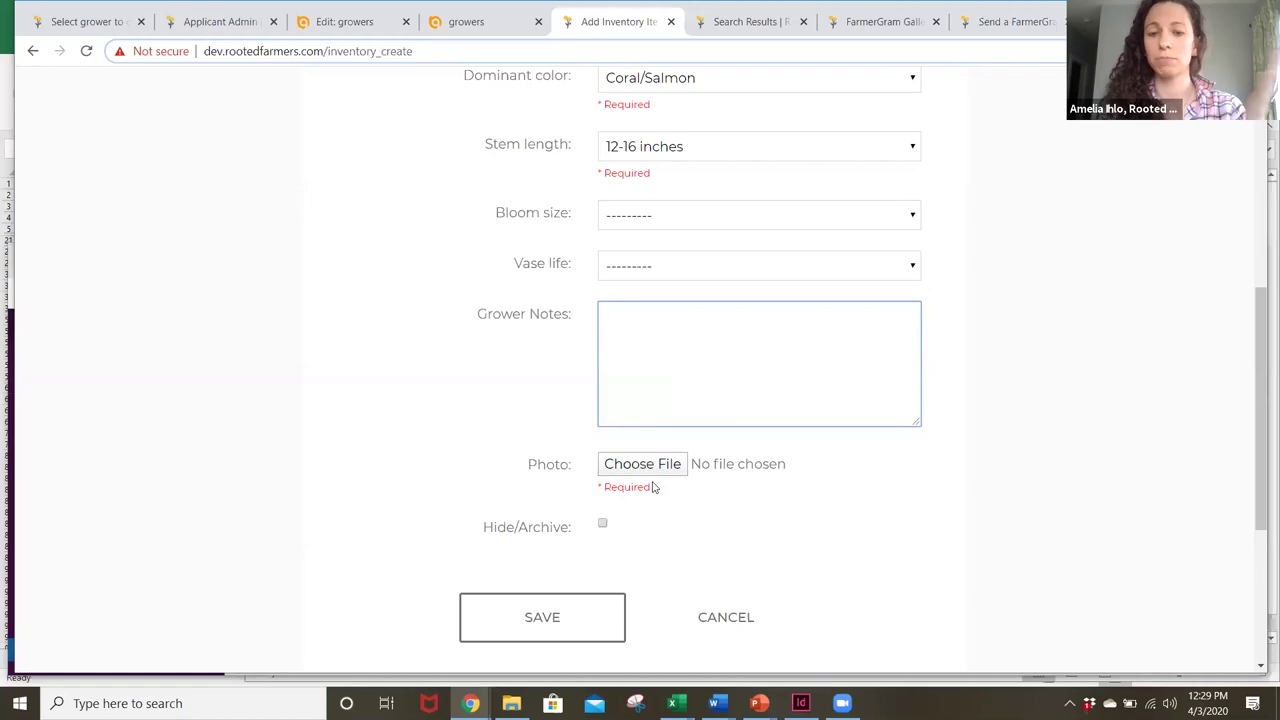
left_click(680, 627)
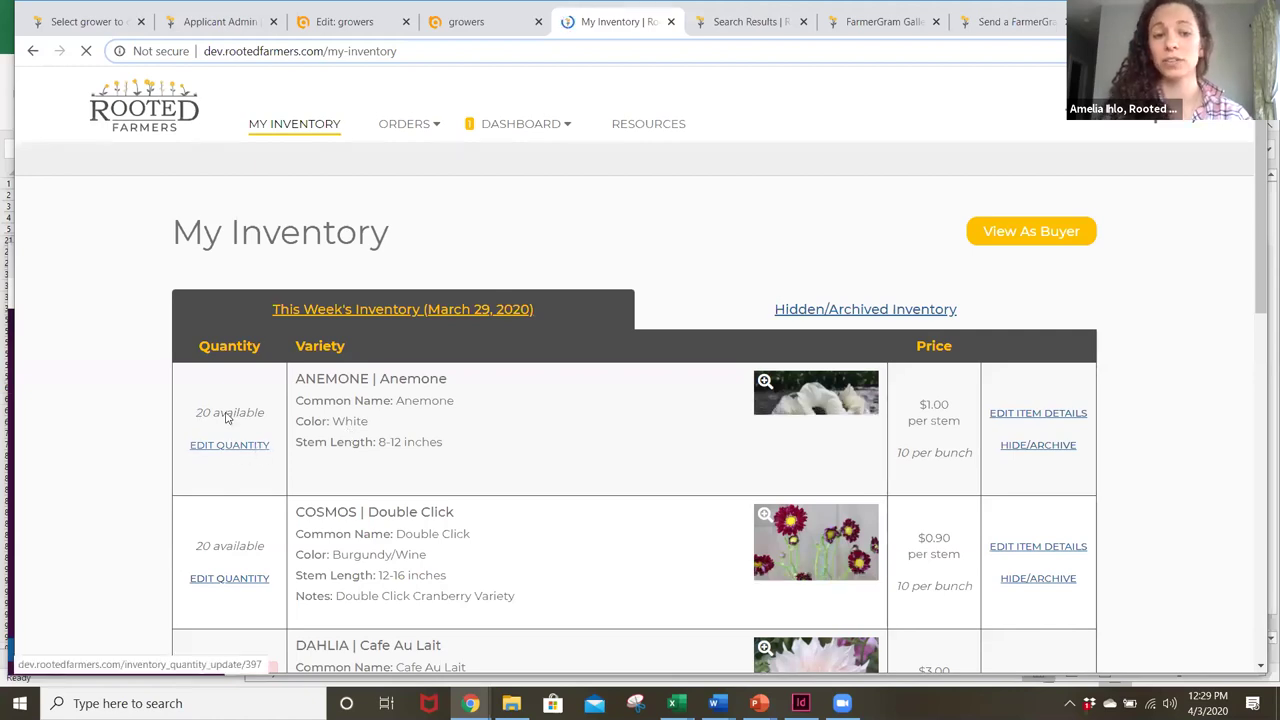
Switch from the grower's inventory to the buyer's flower shop listings.
left_click_drag(226, 413, 192, 413)
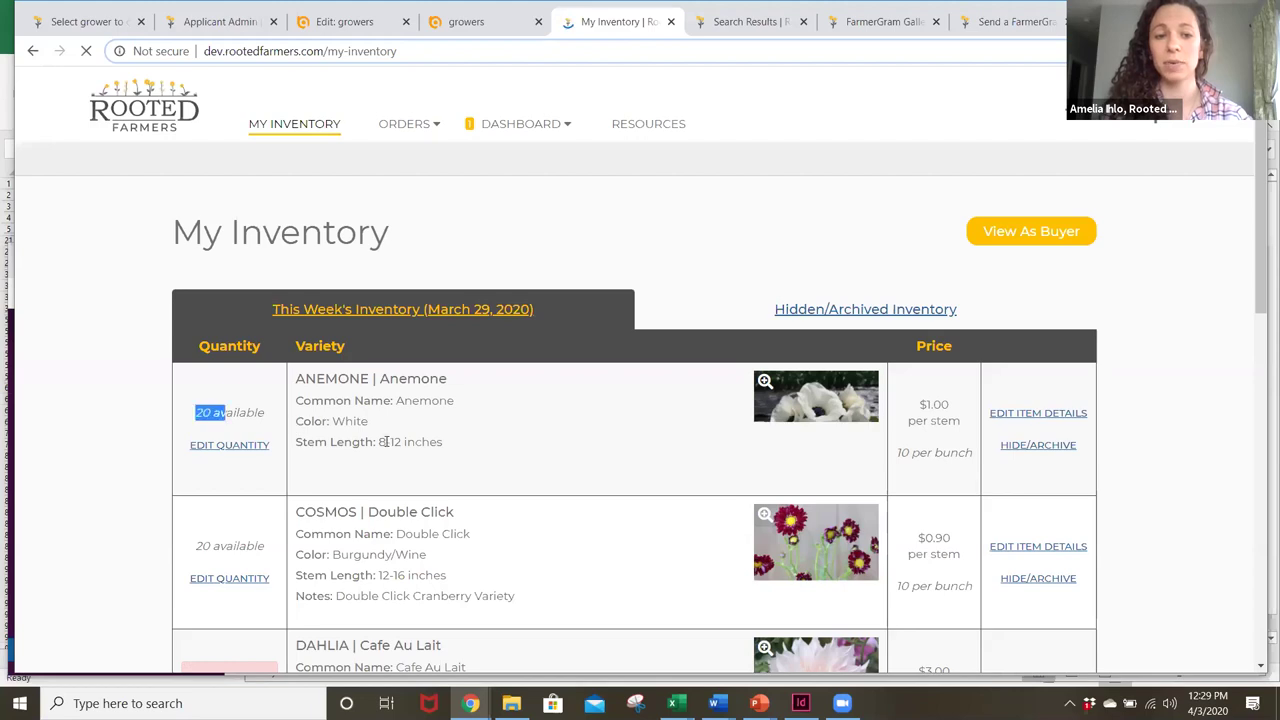
left_click(505, 411)
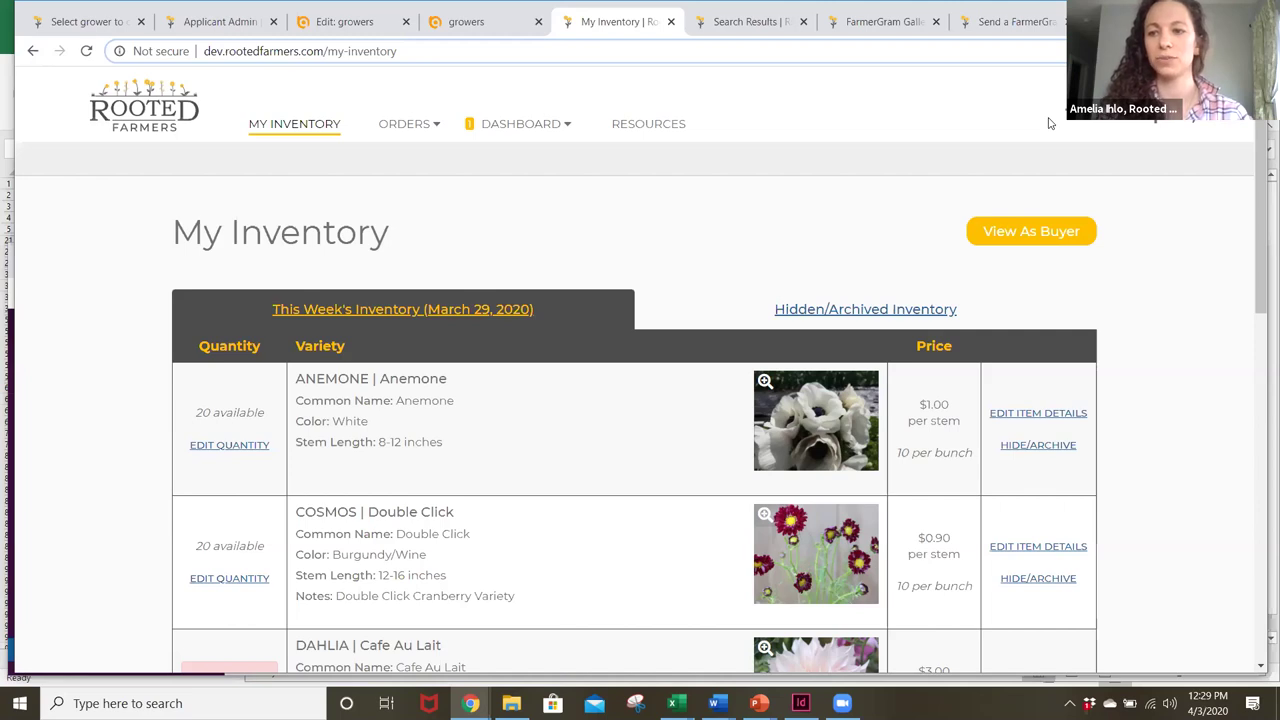
left_click(1188, 165)
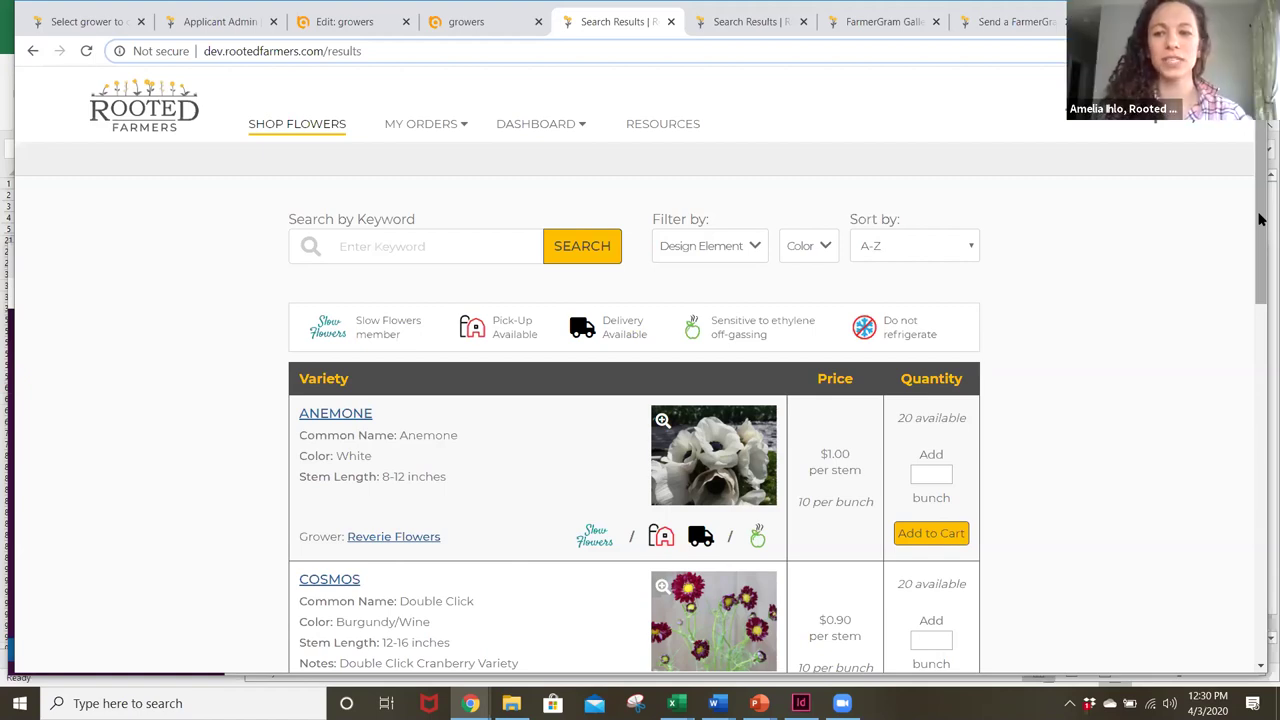
Examine the buyer's flower listings and the membership, pick-up and delivery details for the anemone.
scroll(1258, 222, "down", 2)
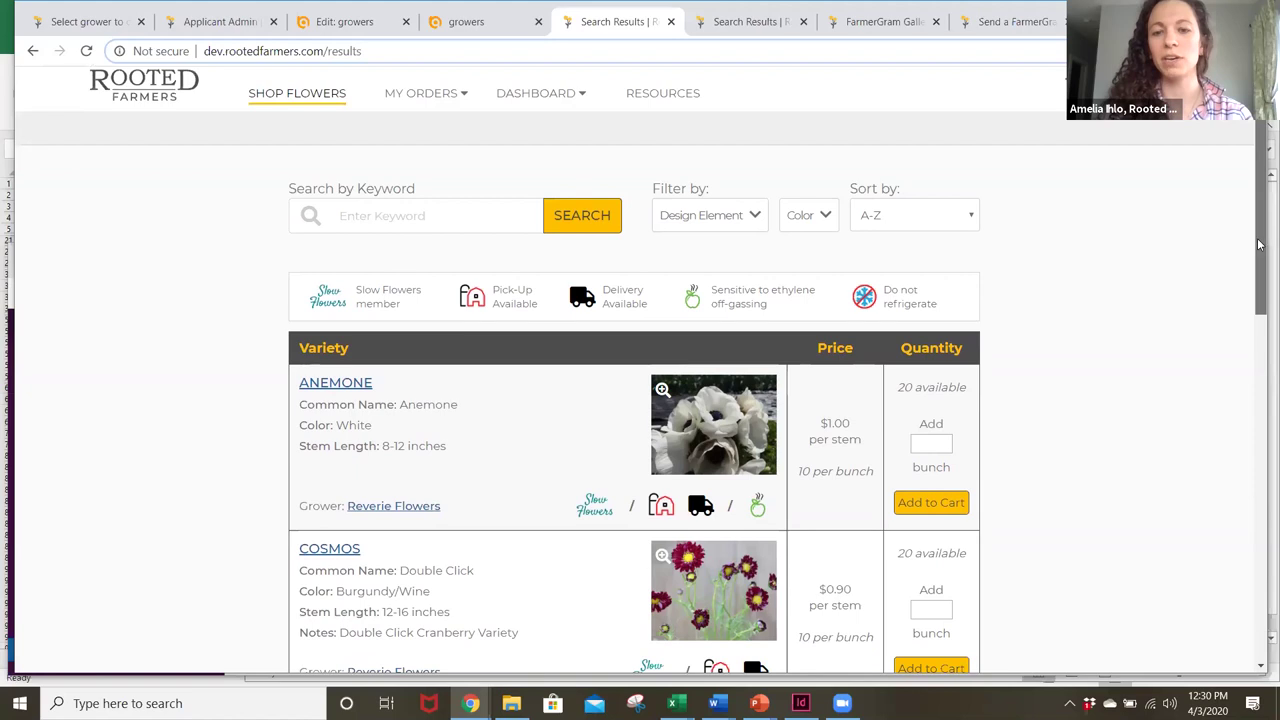
scroll(1258, 240, "down", 1)
scroll(1258, 225, "up", 2)
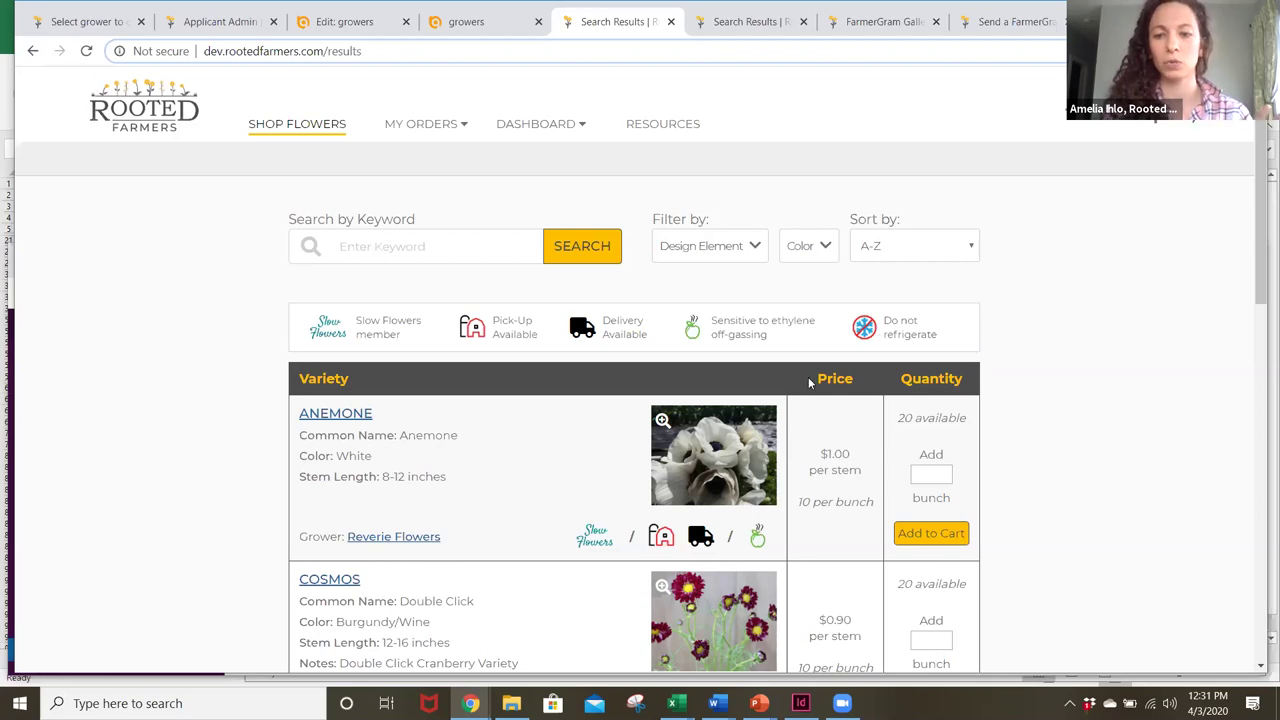
left_click_drag(1259, 281, 1259, 310)
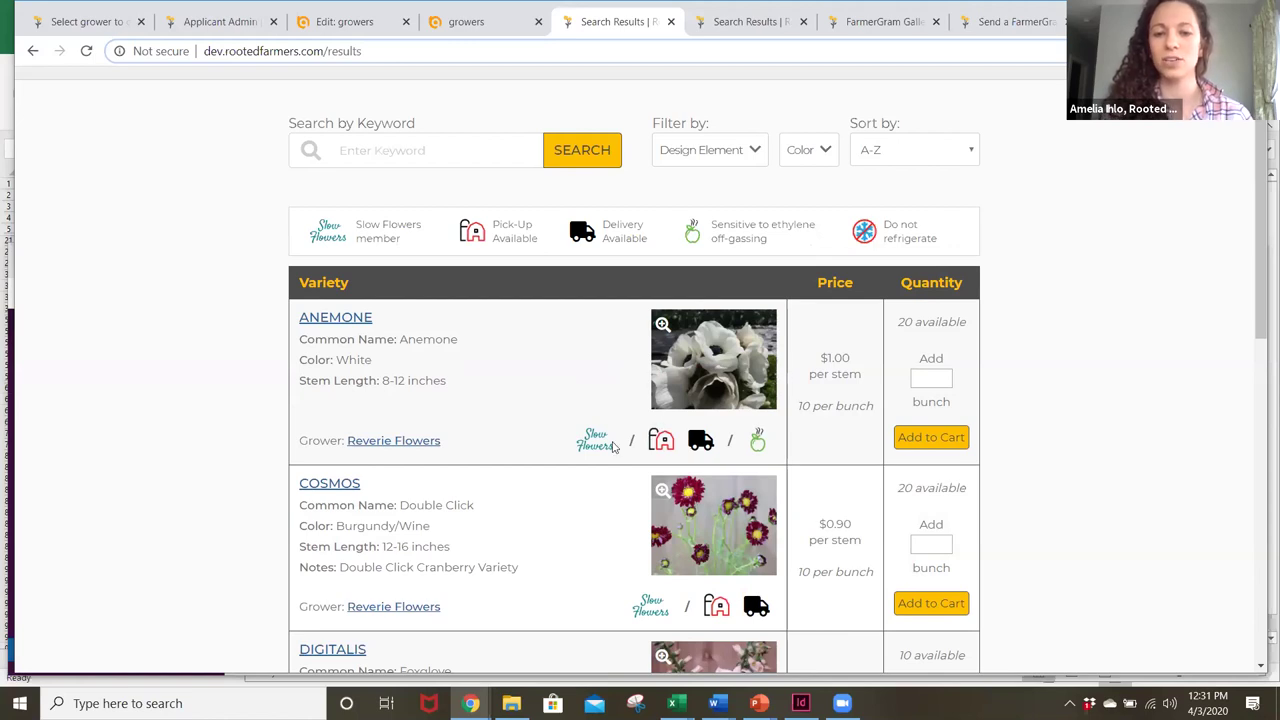
mouse_move(595, 450)
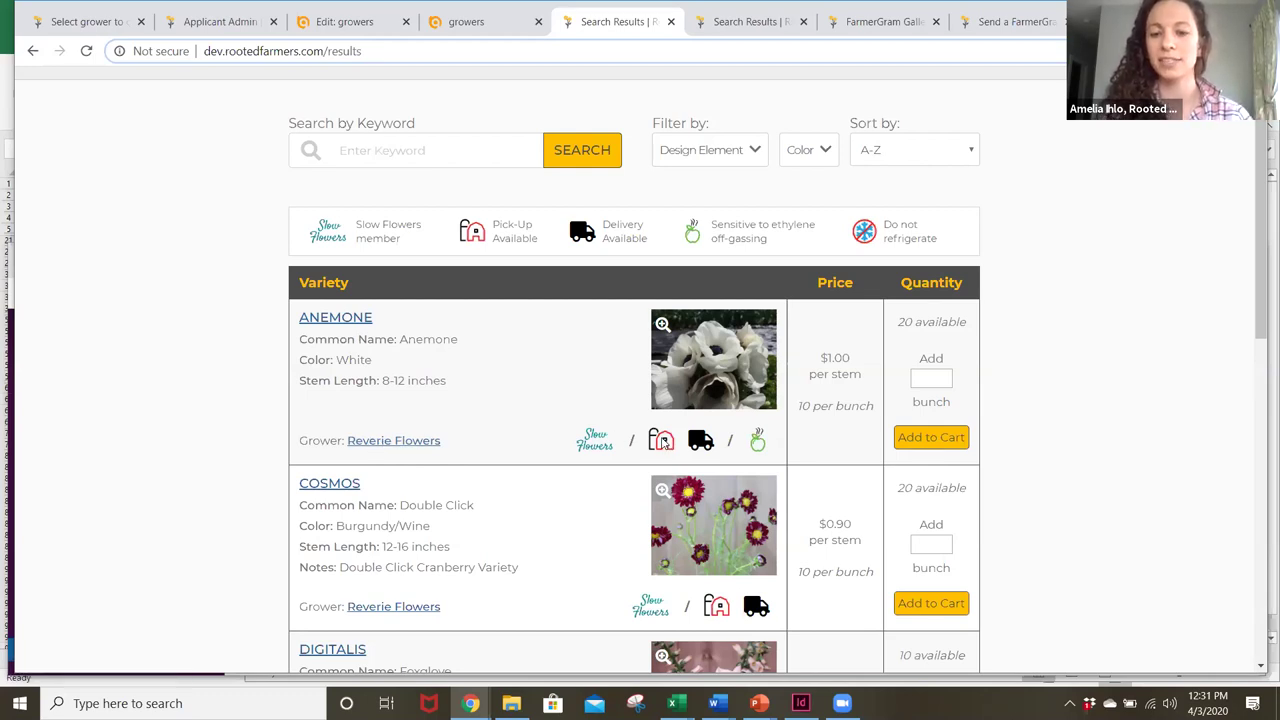
mouse_move(662, 443)
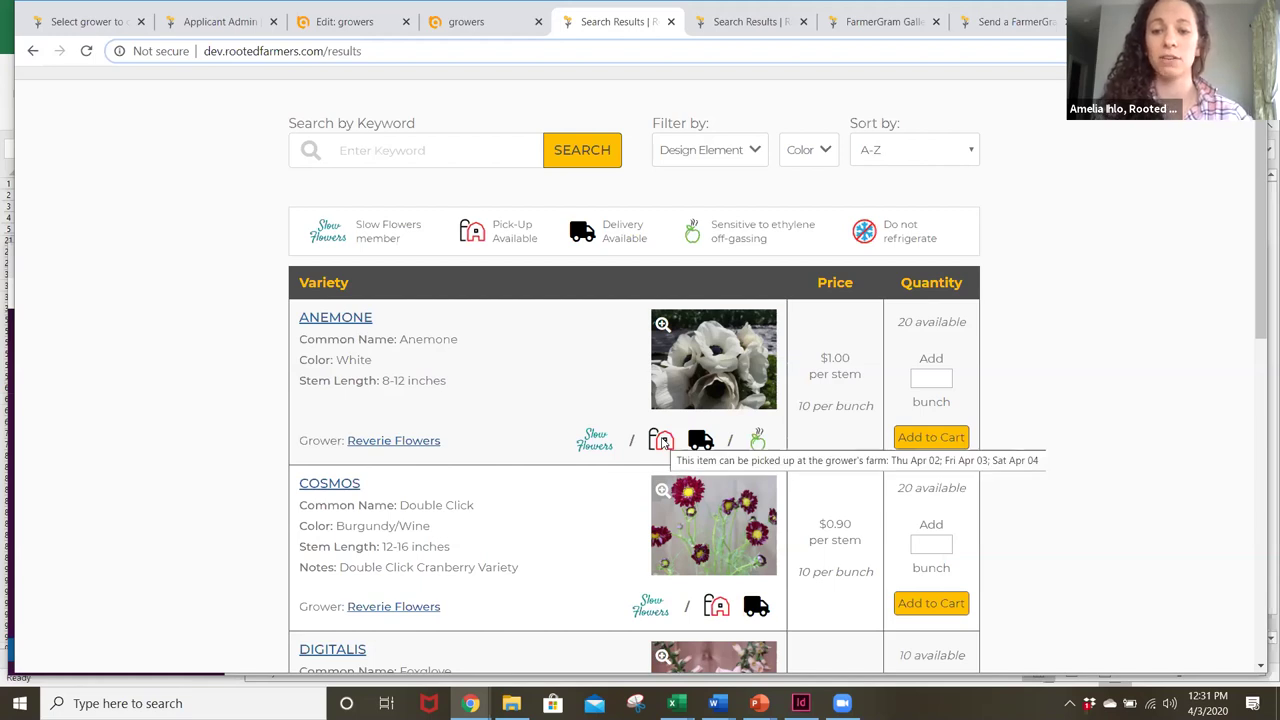
mouse_move(702, 445)
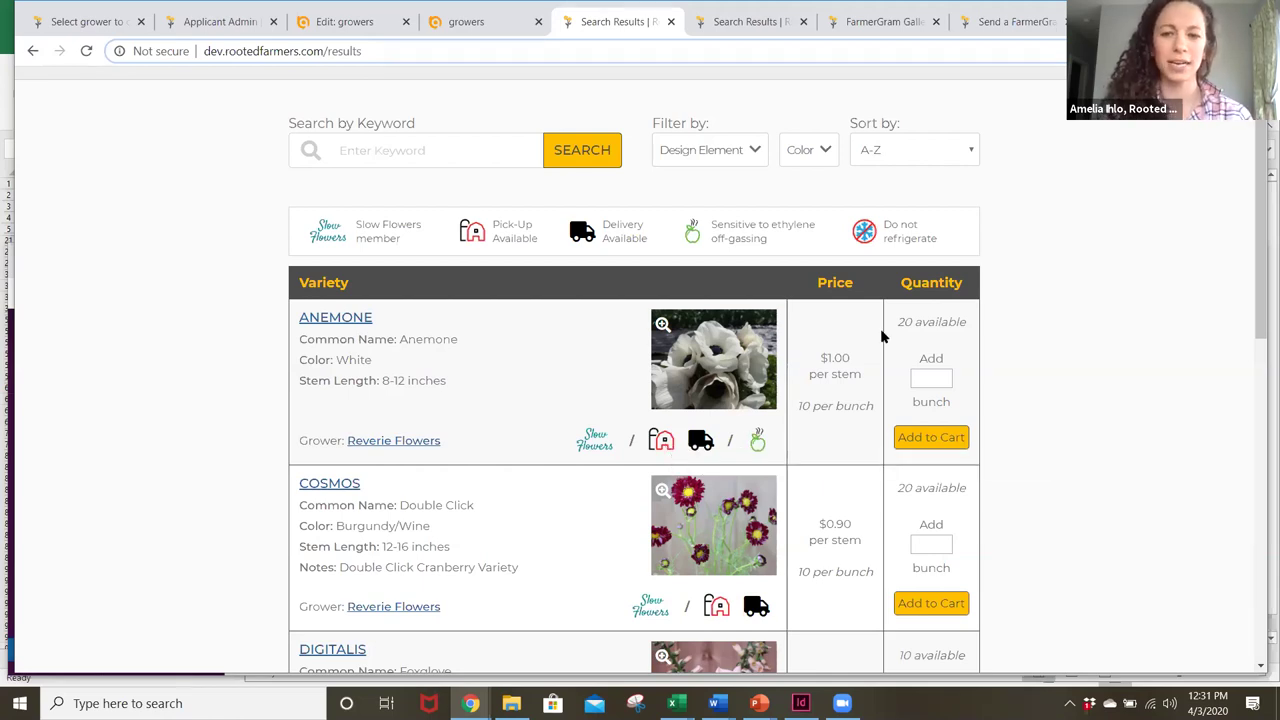
Add 4 bunches of the white anemone to the cart.
left_click(925, 378)
left_click(925, 439)
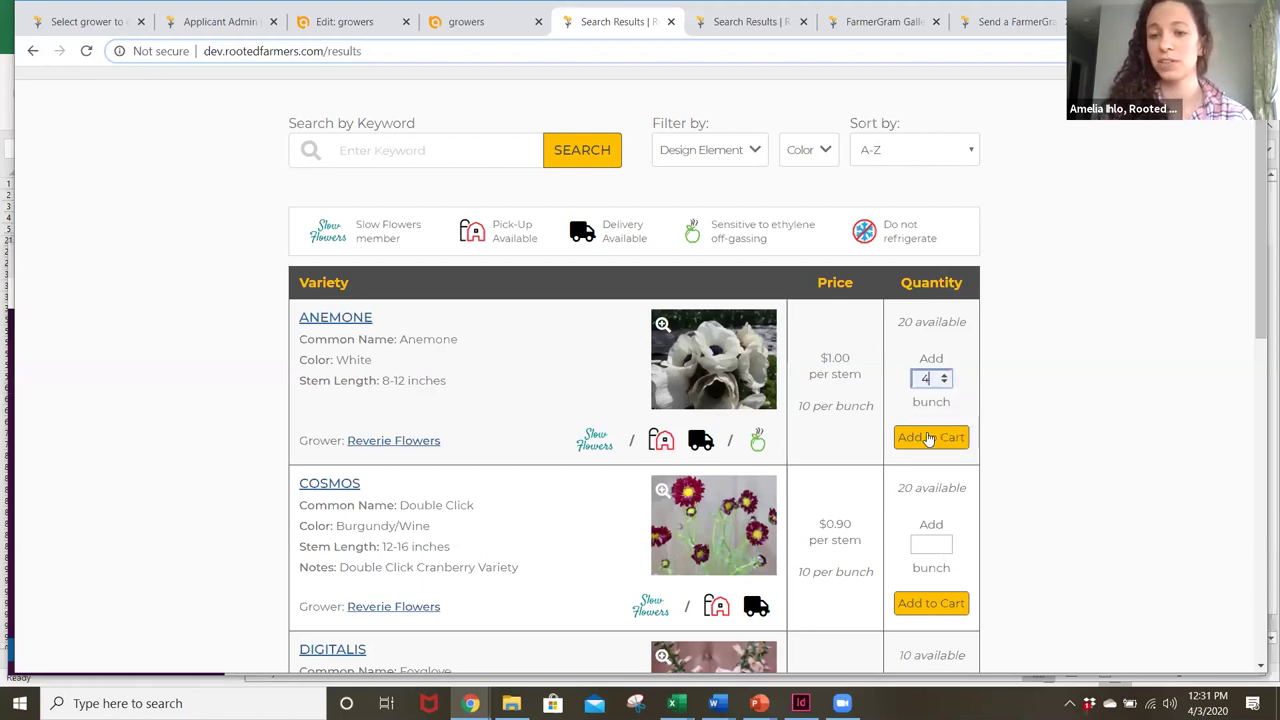
left_click(928, 439)
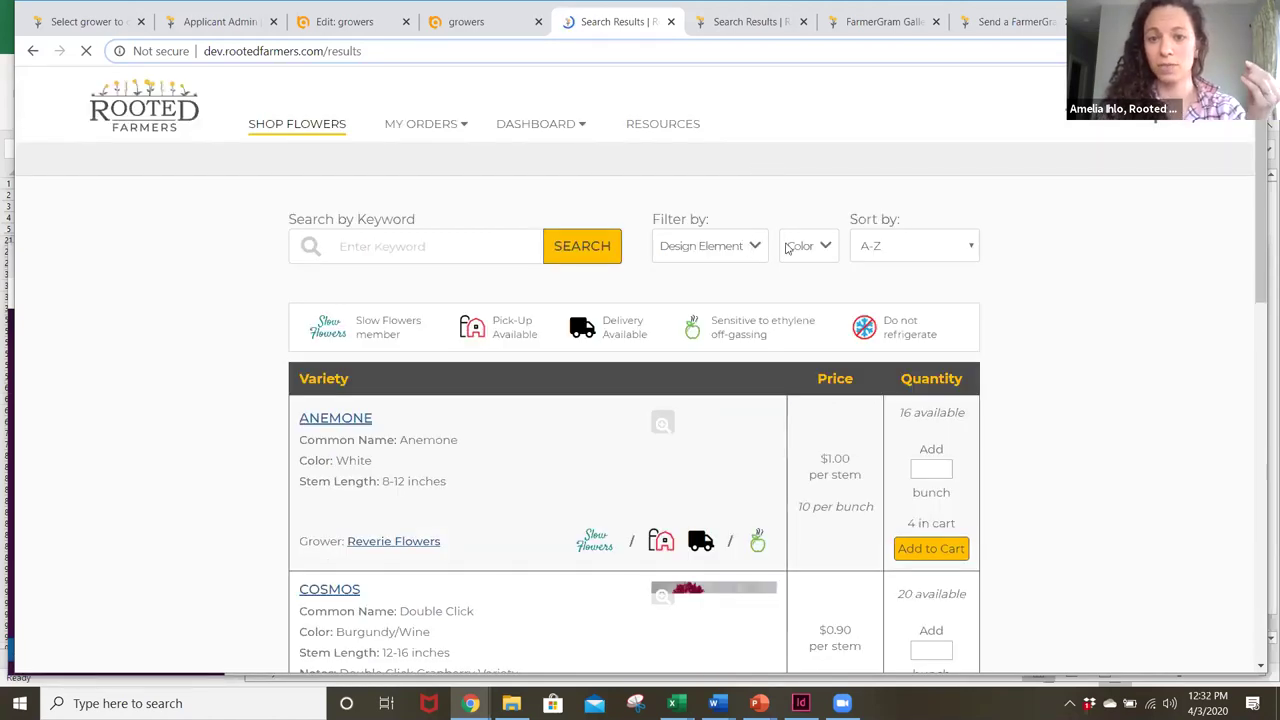
Examine the color and design element filter options and the keyword search for the flower listings.
left_click(824, 248)
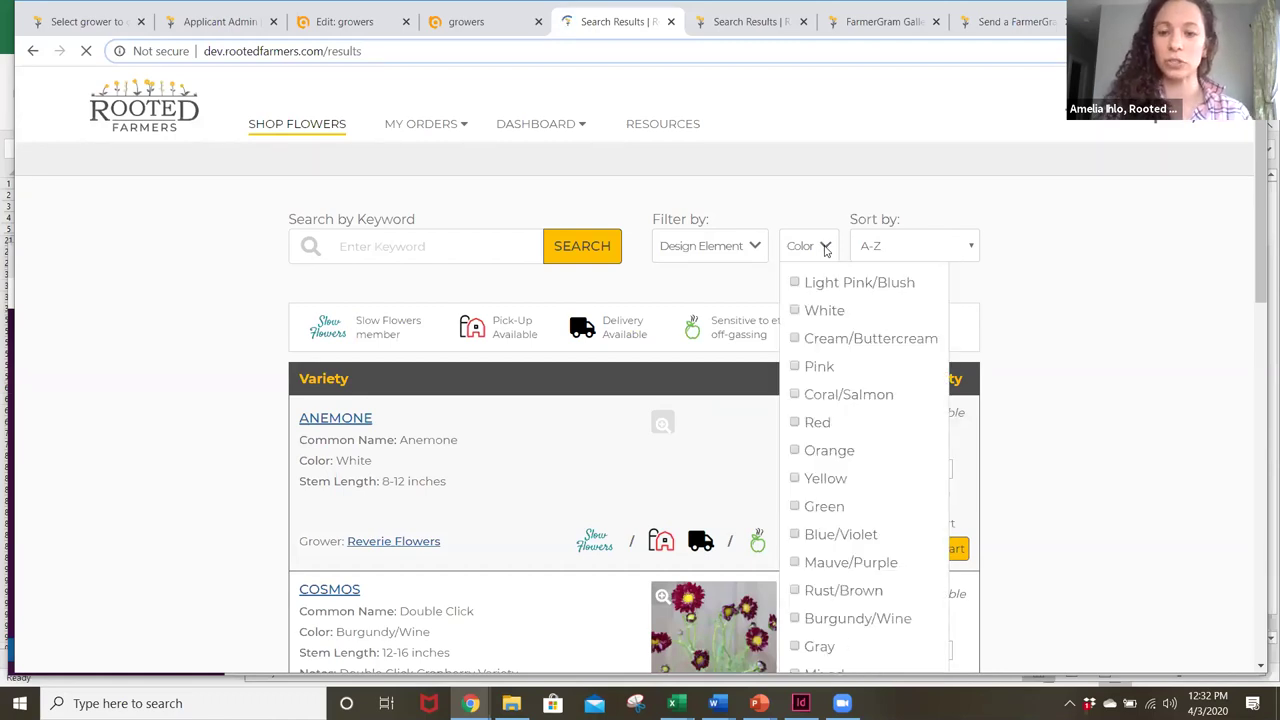
left_click(753, 248)
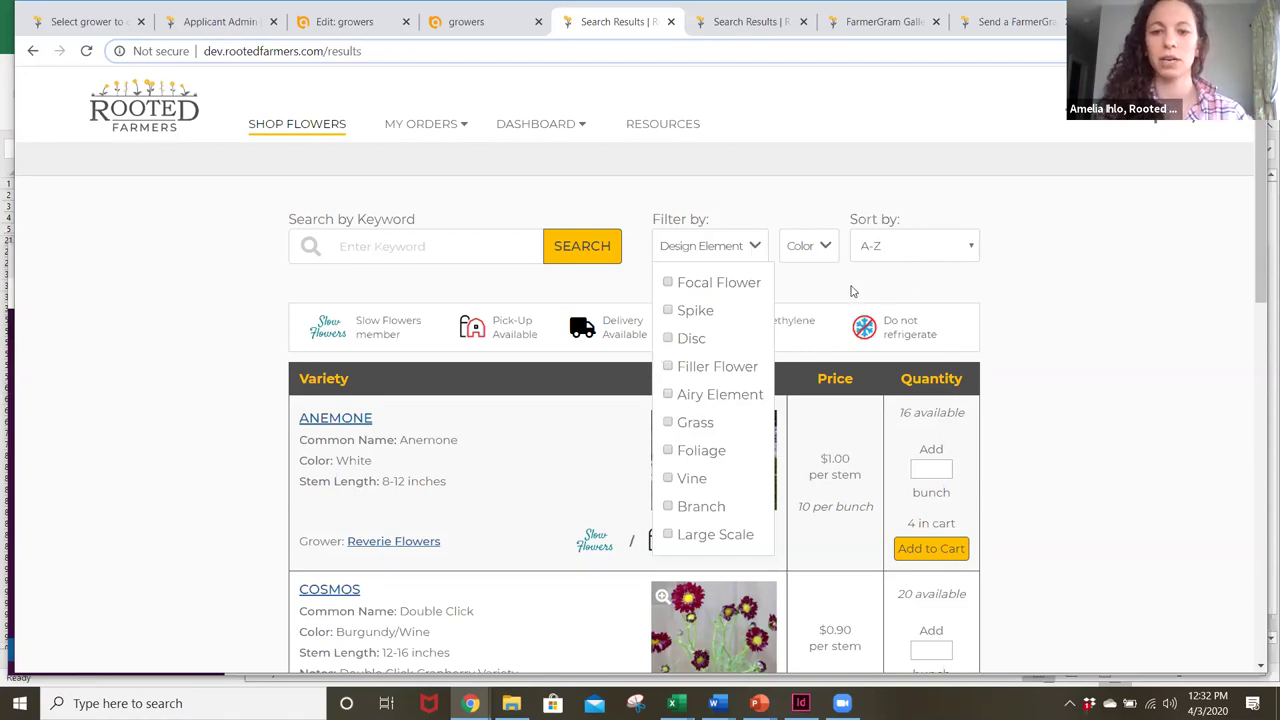
left_click(530, 270)
left_click(458, 245)
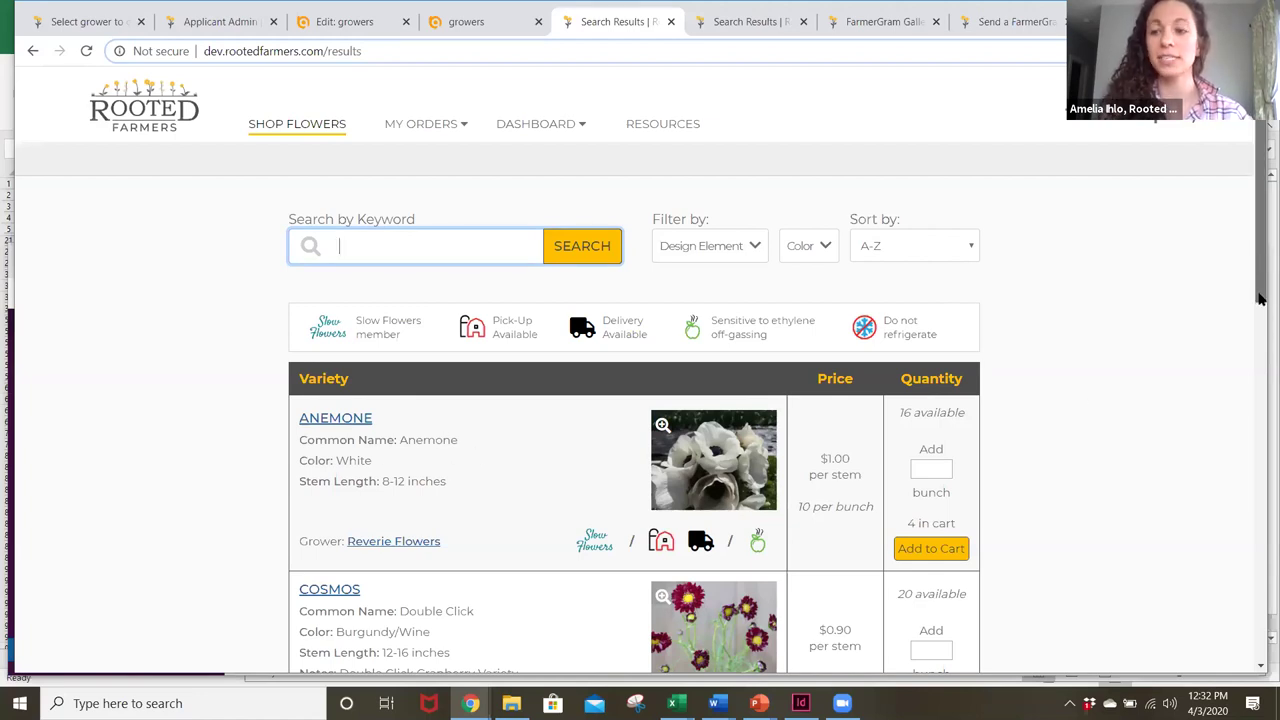
Browse the flower listings, view the enlarged photo of the light pink Digitalis, and close it.
scroll(1262, 340, "down", 1)
left_click_drag(1260, 370, 1260, 424)
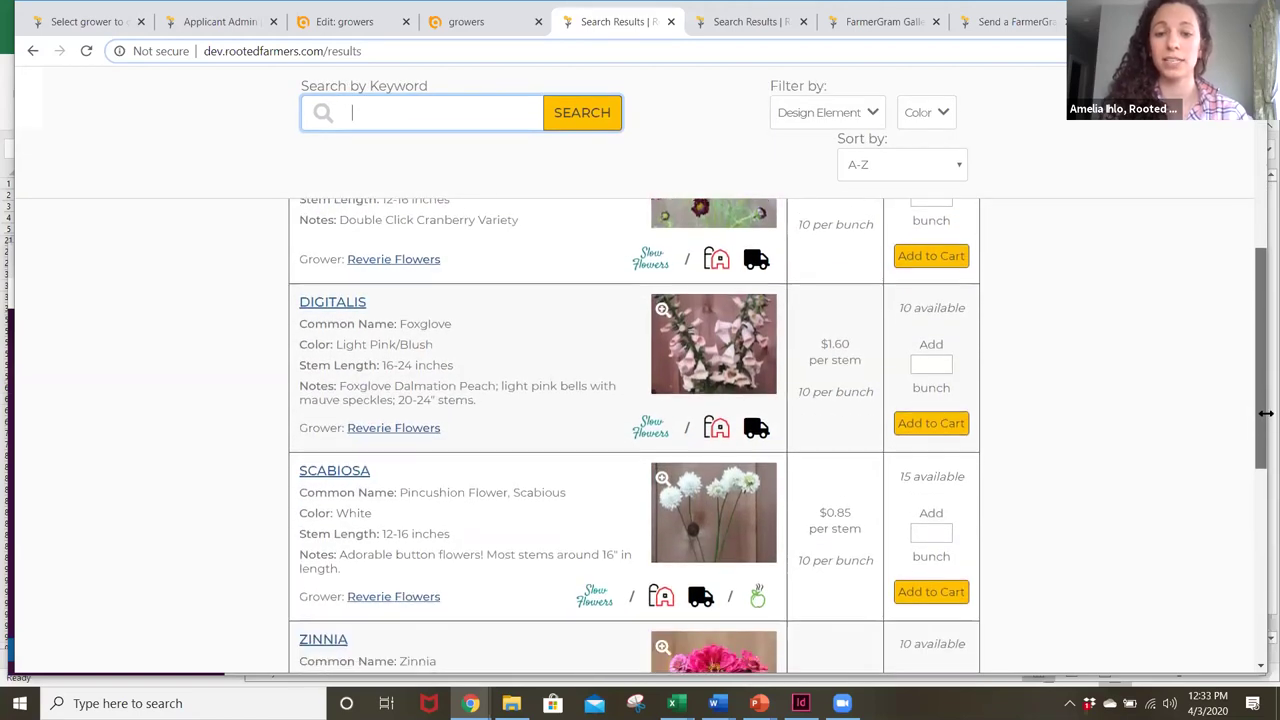
left_click(712, 340)
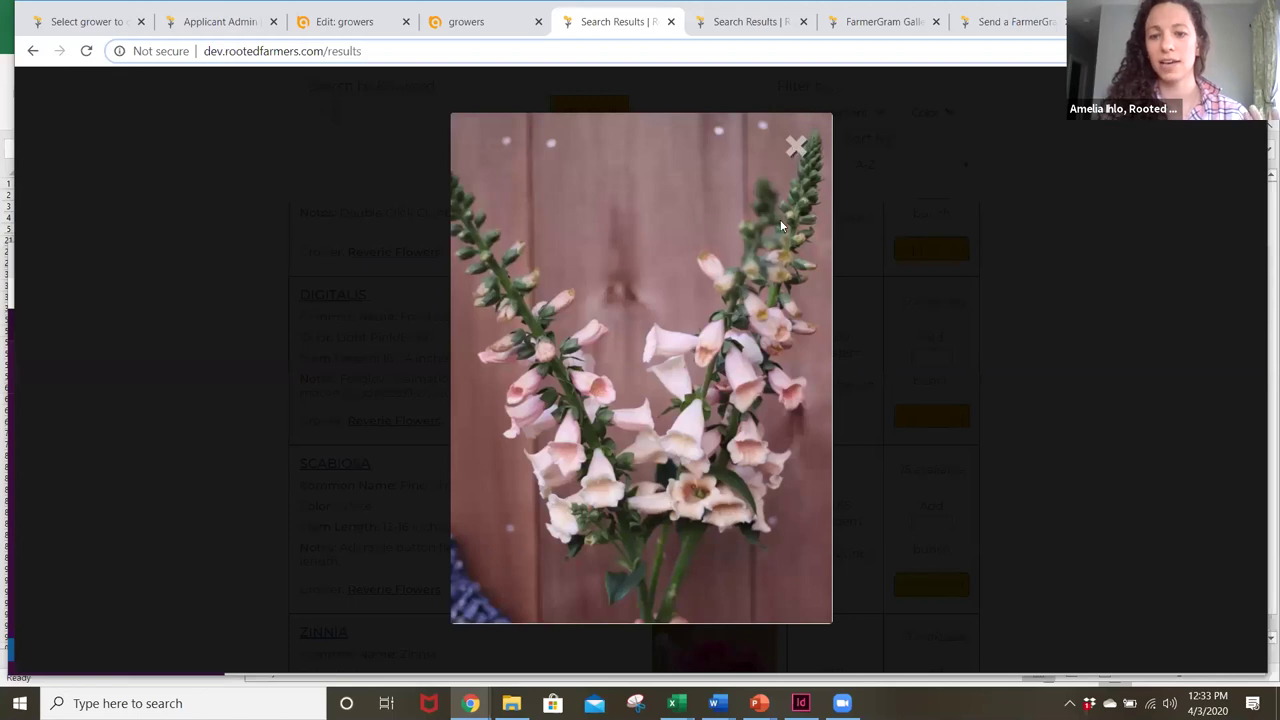
left_click(795, 147)
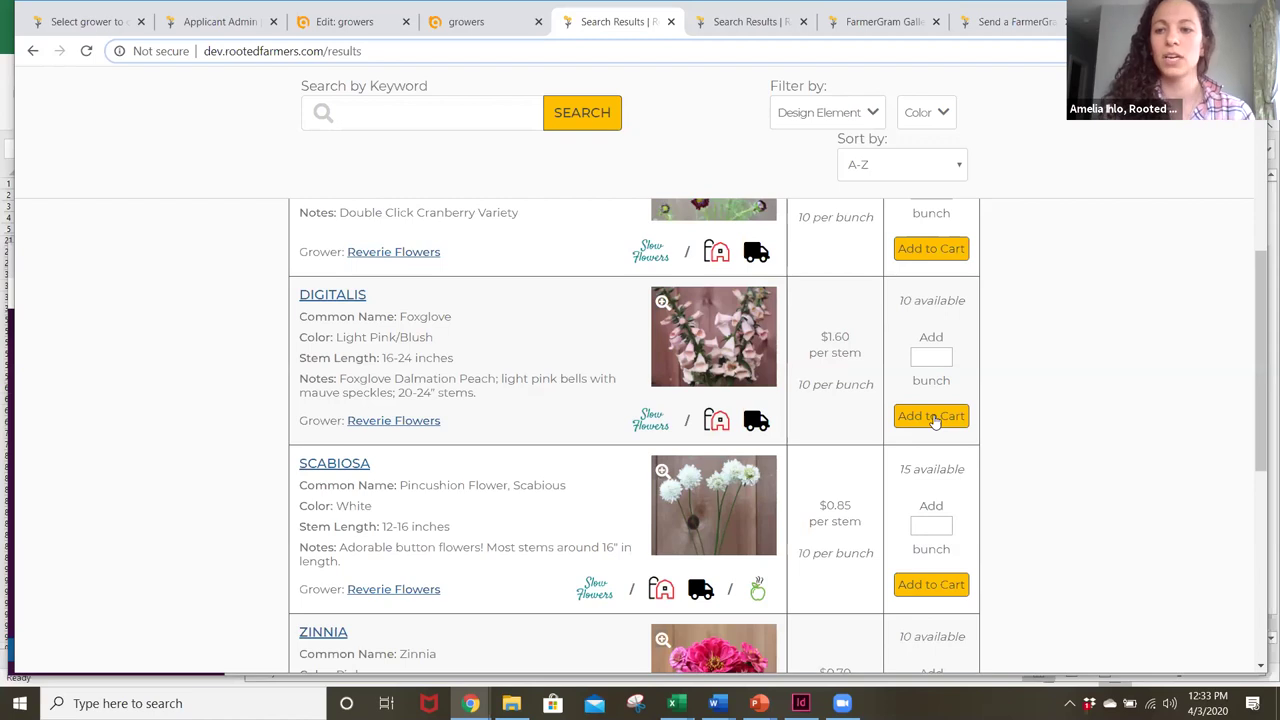
Open the shopping cart, review the anemone order summary, and proceed to the delivery options.
left_click_drag(1258, 286, 1258, 140)
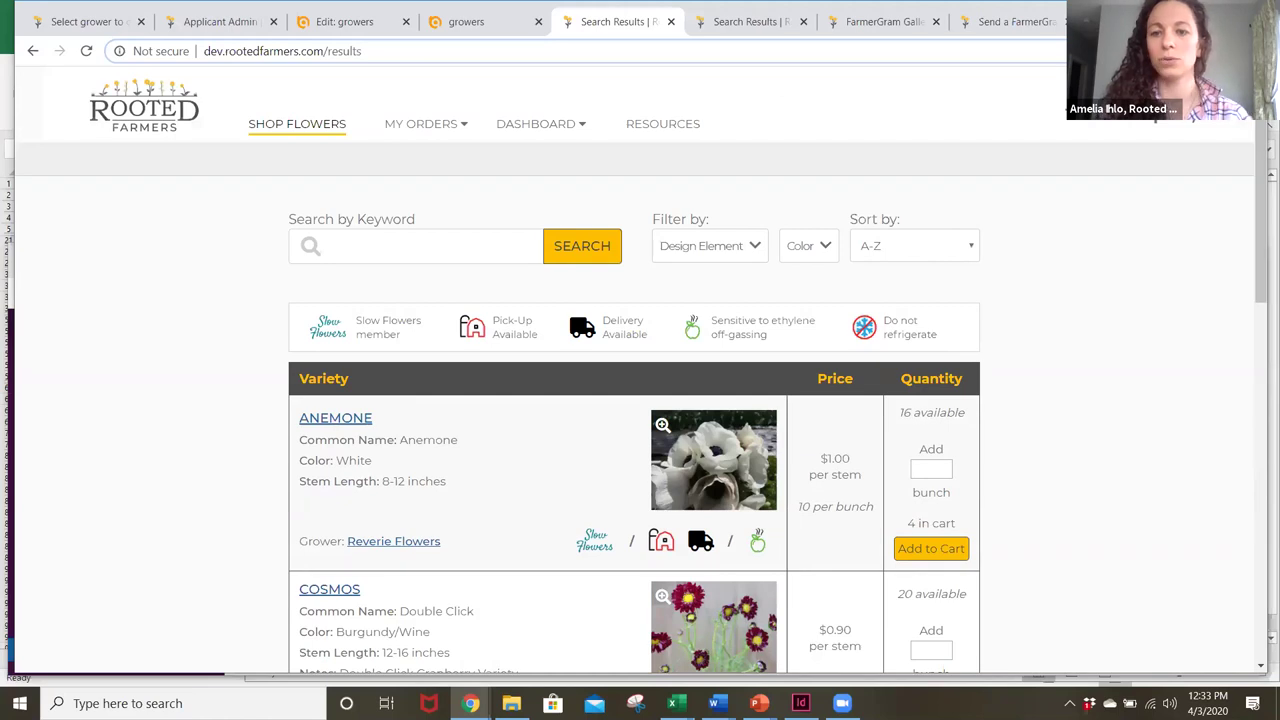
left_click(1193, 118)
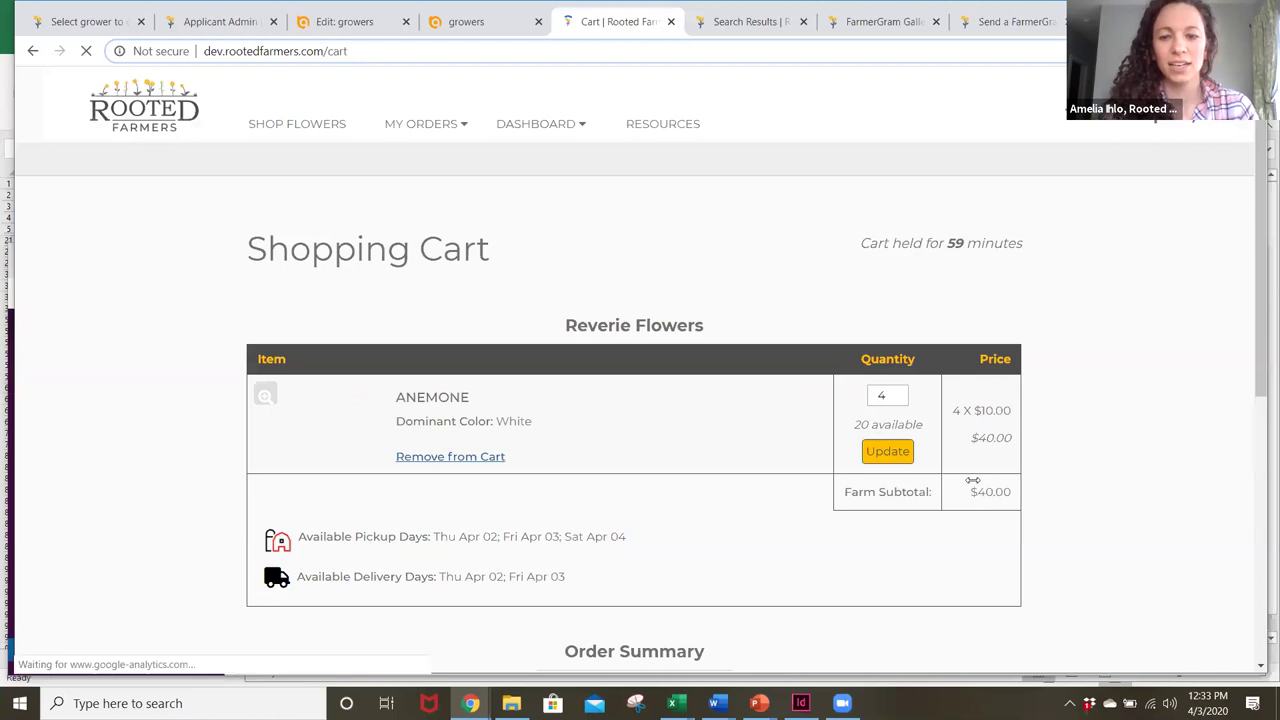
left_click_drag(1258, 329, 1260, 413)
scroll(1234, 431, "down", 1)
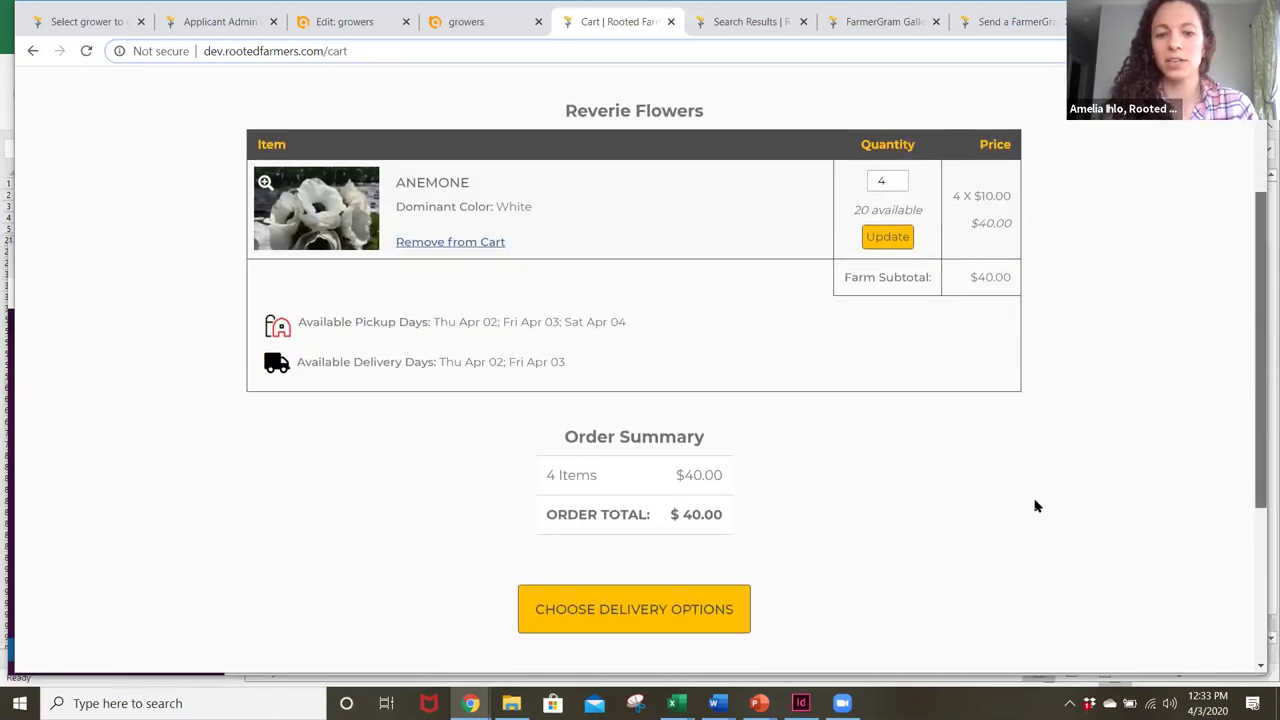
left_click(624, 612)
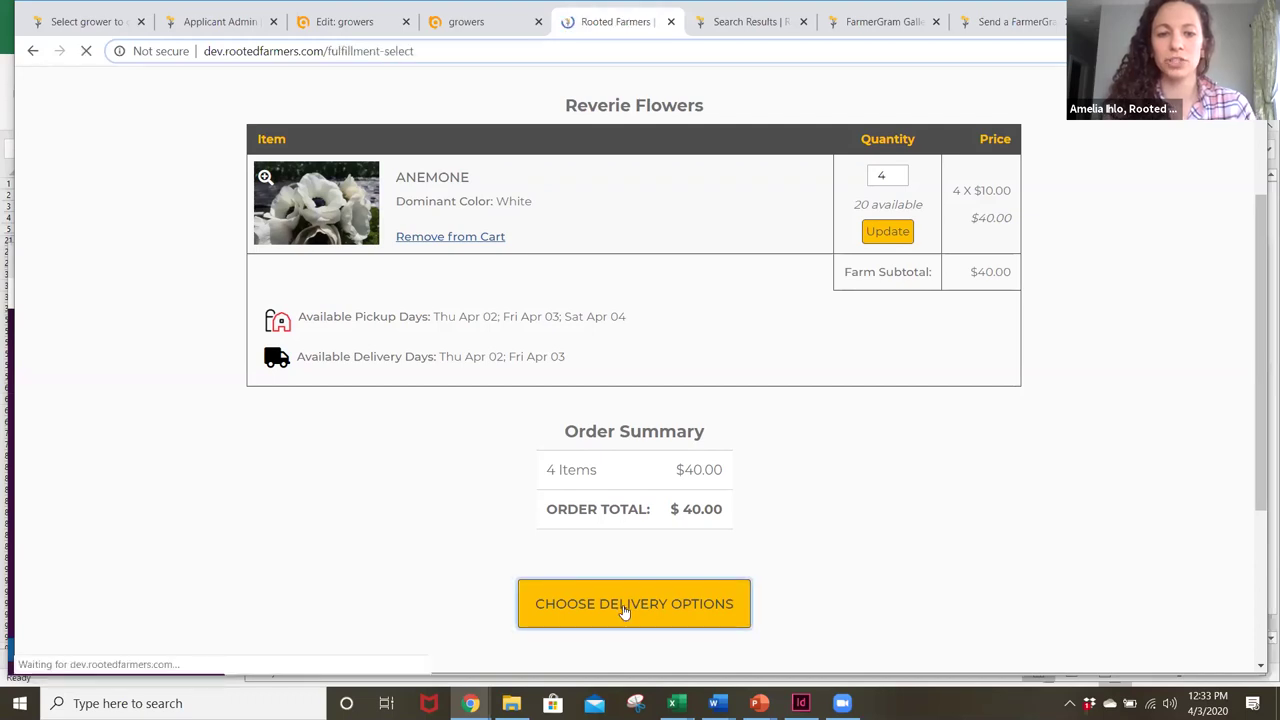
Try to review the order with Delivery as the Reverie Flowers fulfillment option, and change the option to Pick-up.
left_click(647, 468)
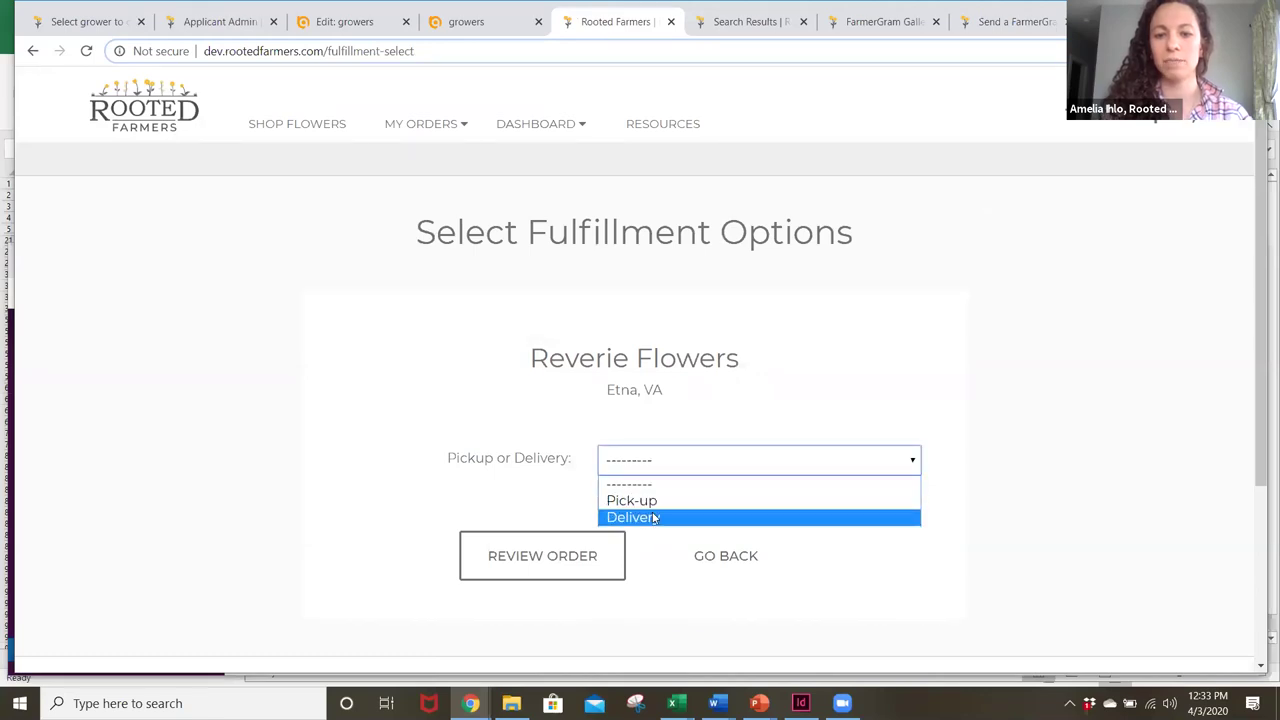
key("Return")
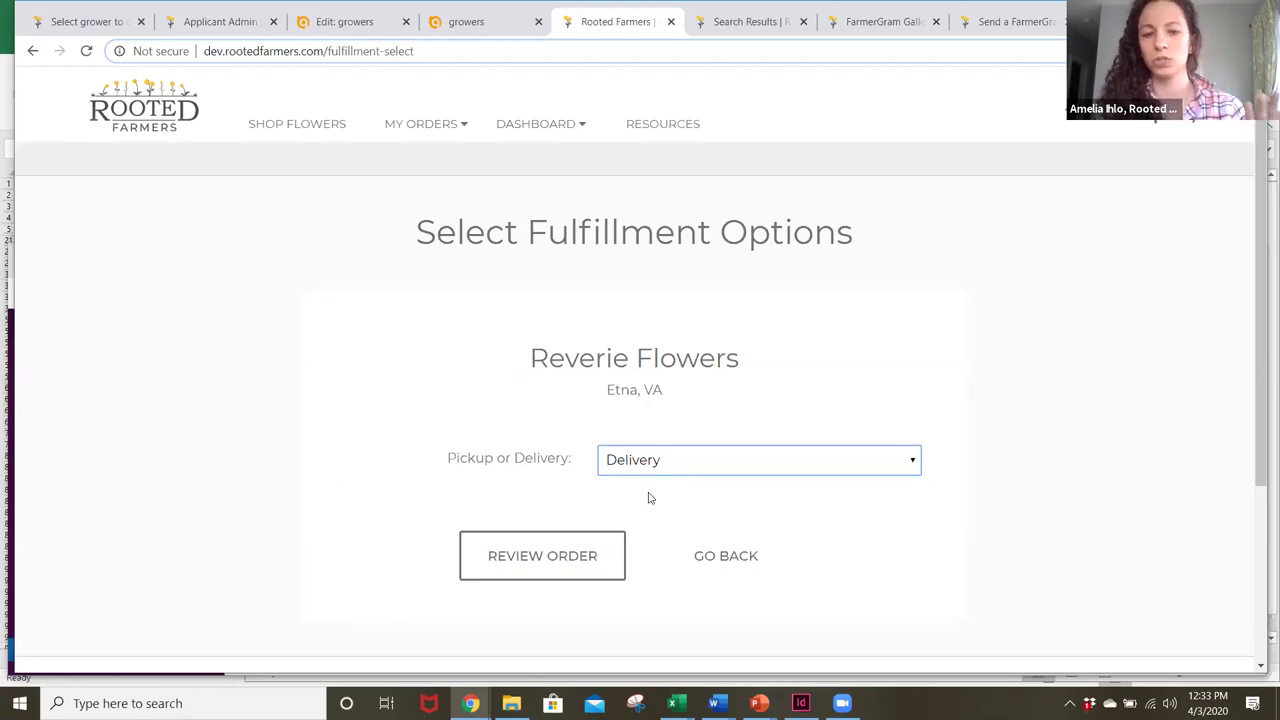
left_click(600, 565)
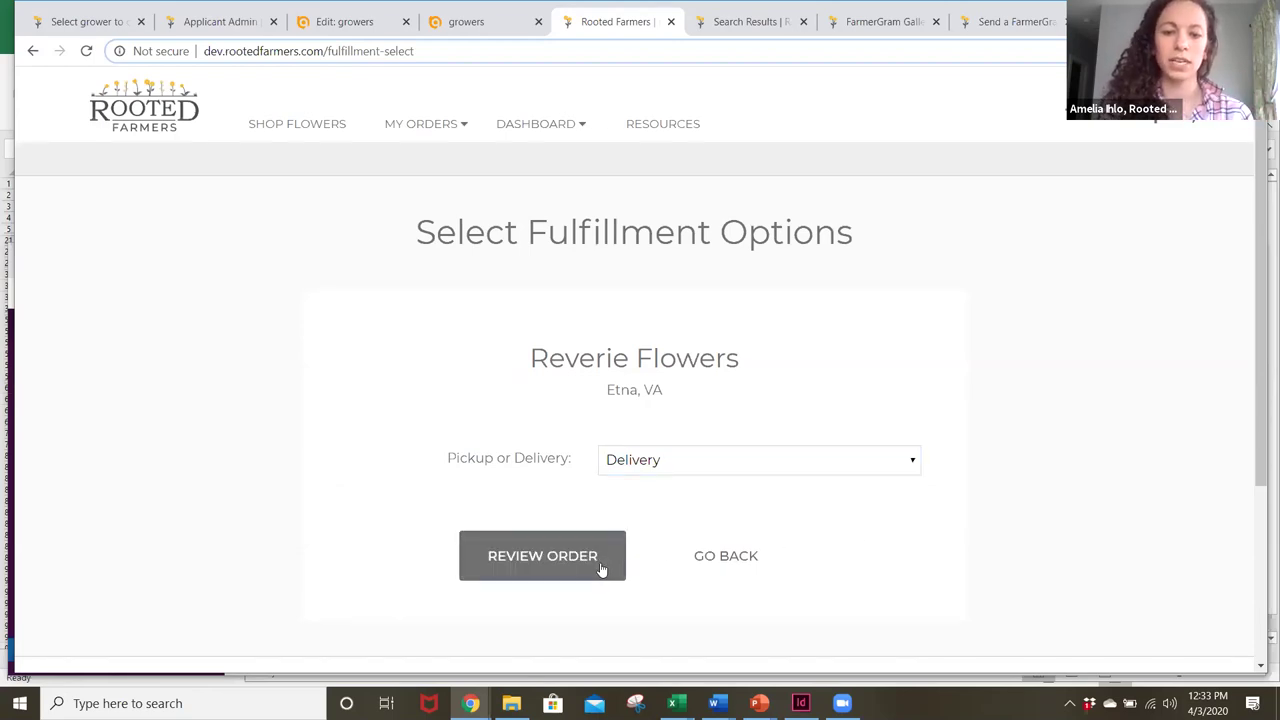
left_click(671, 478)
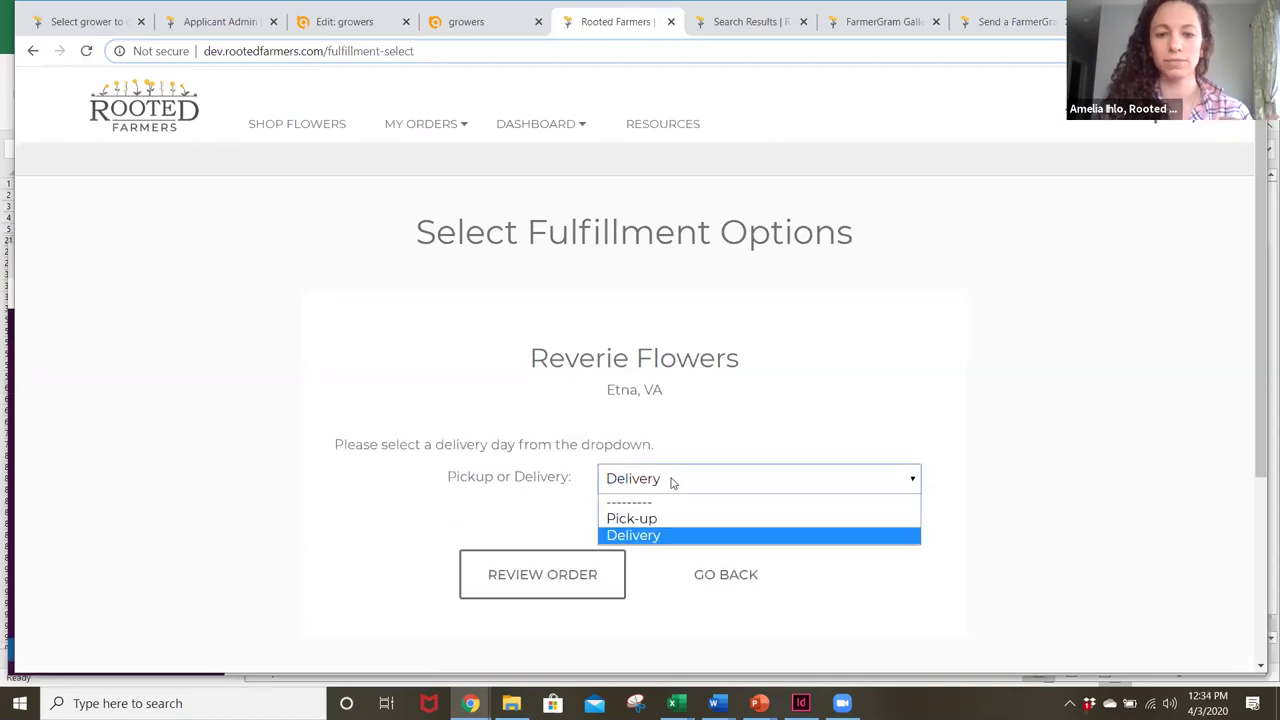
left_click(645, 518)
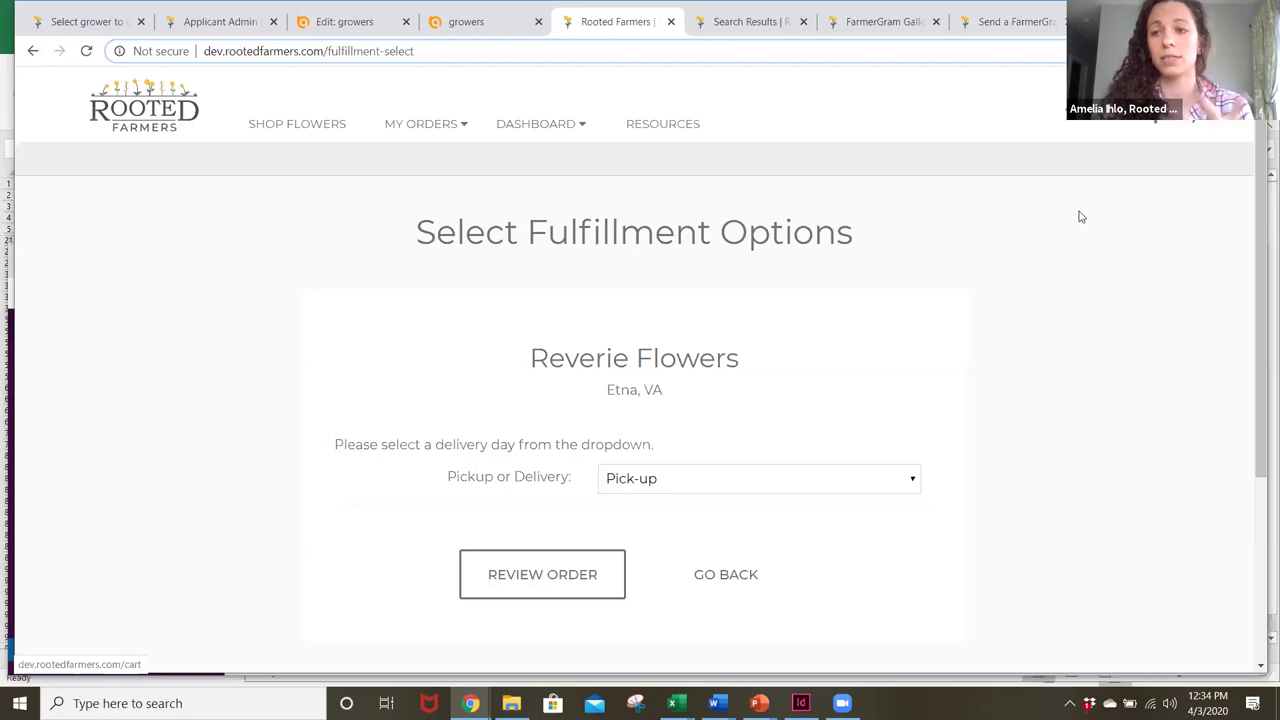
Switch from the buyer account to the grower's farm inventory.
left_click(1178, 128)
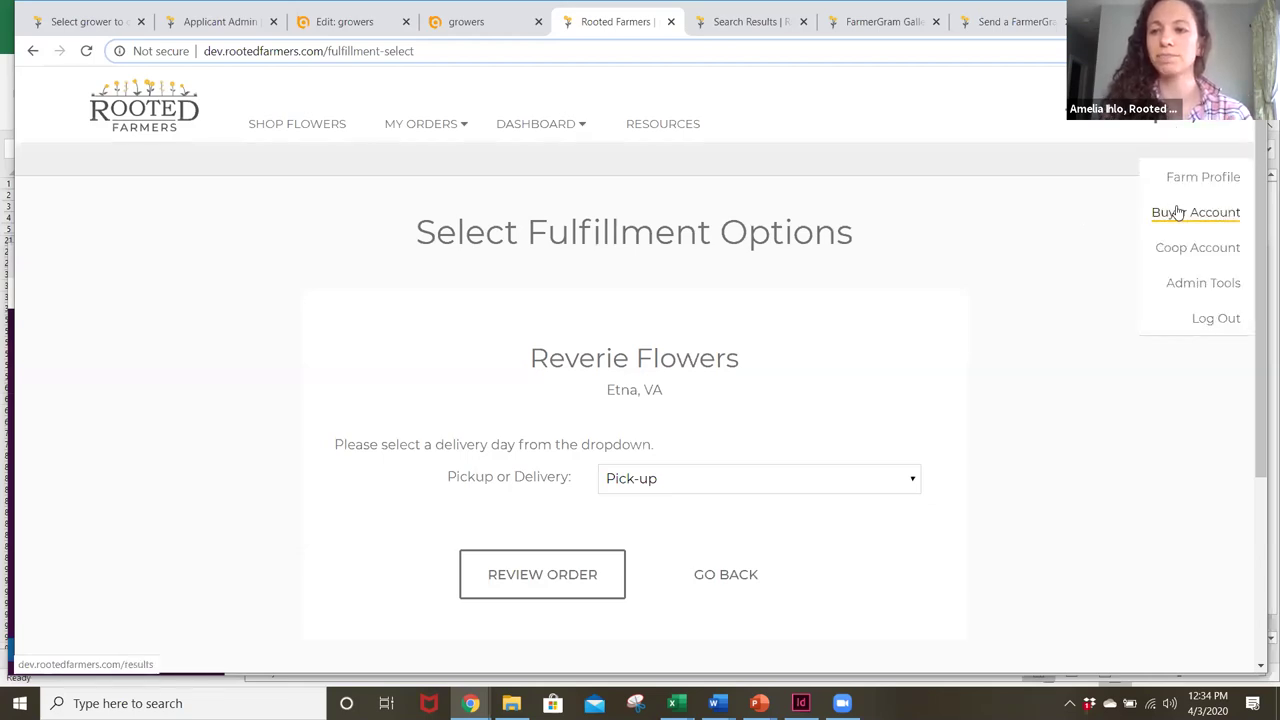
scroll(1262, 160, "down", 1)
left_click(1205, 118)
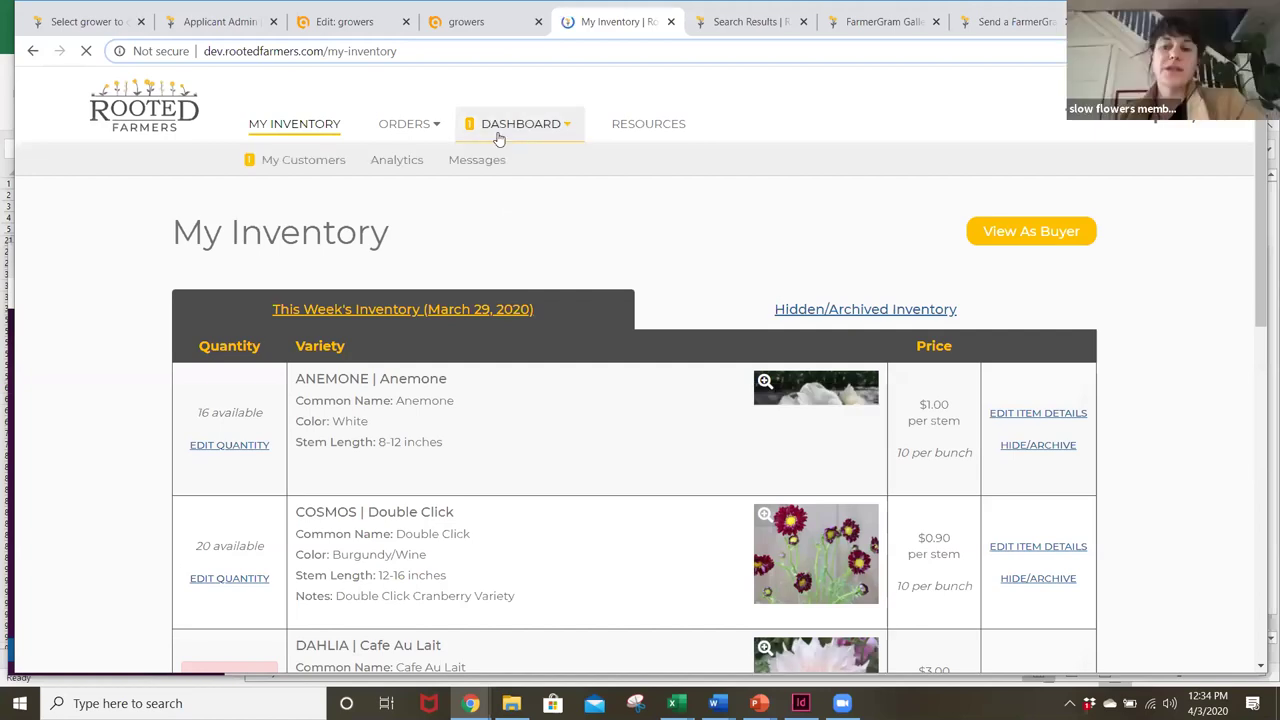
Open the grower's customer dashboard and examine the table of customers with their inventory visibility and delivery fees.
mouse_move(485, 132)
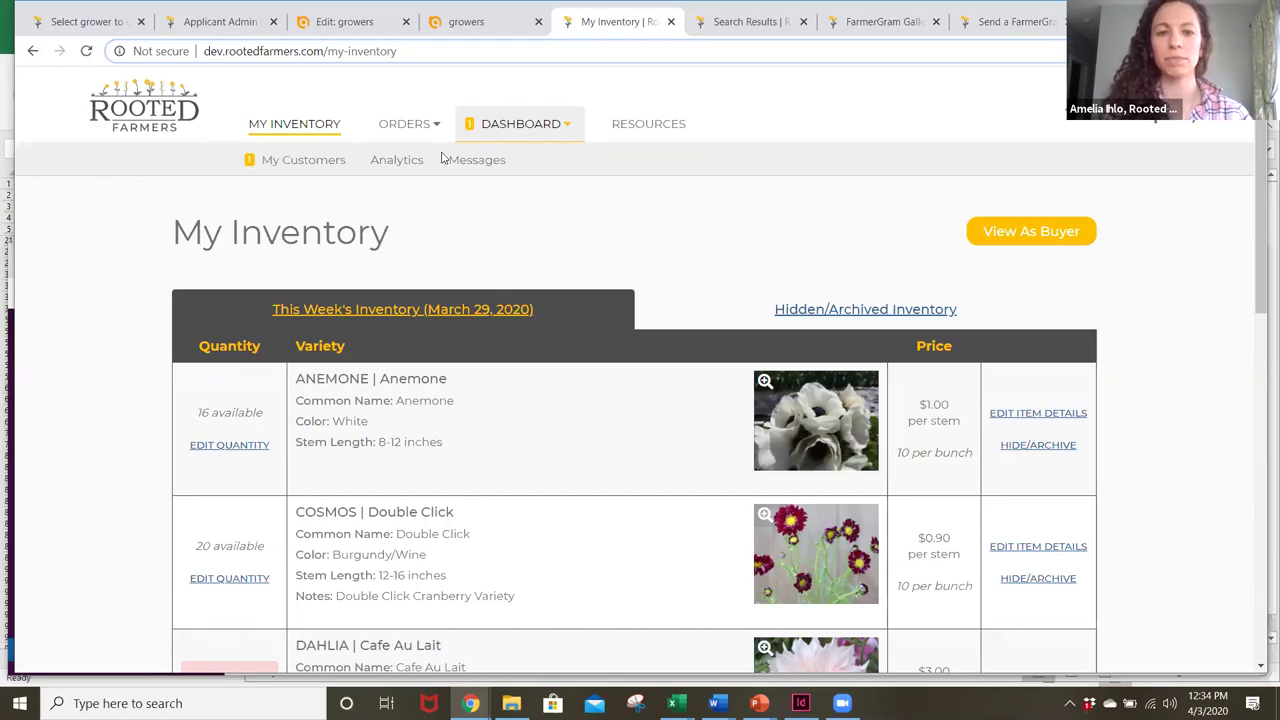
left_click(331, 170)
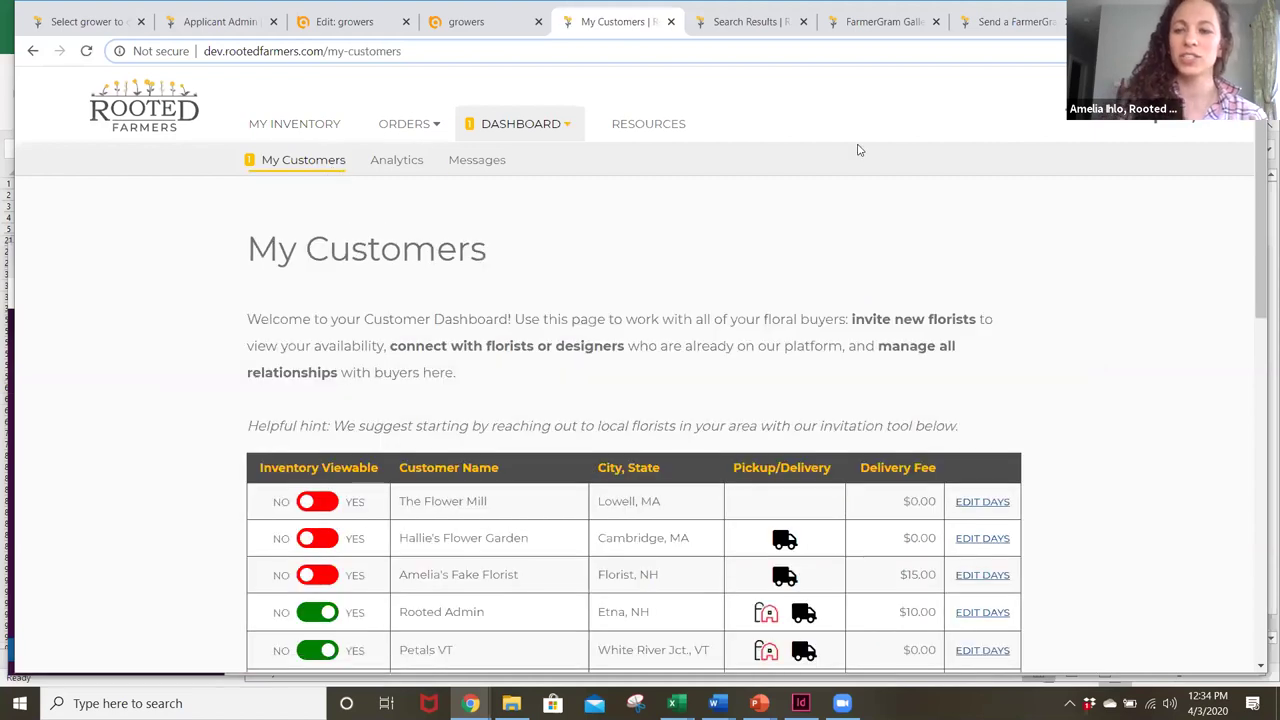
left_click_drag(1261, 240, 1261, 262)
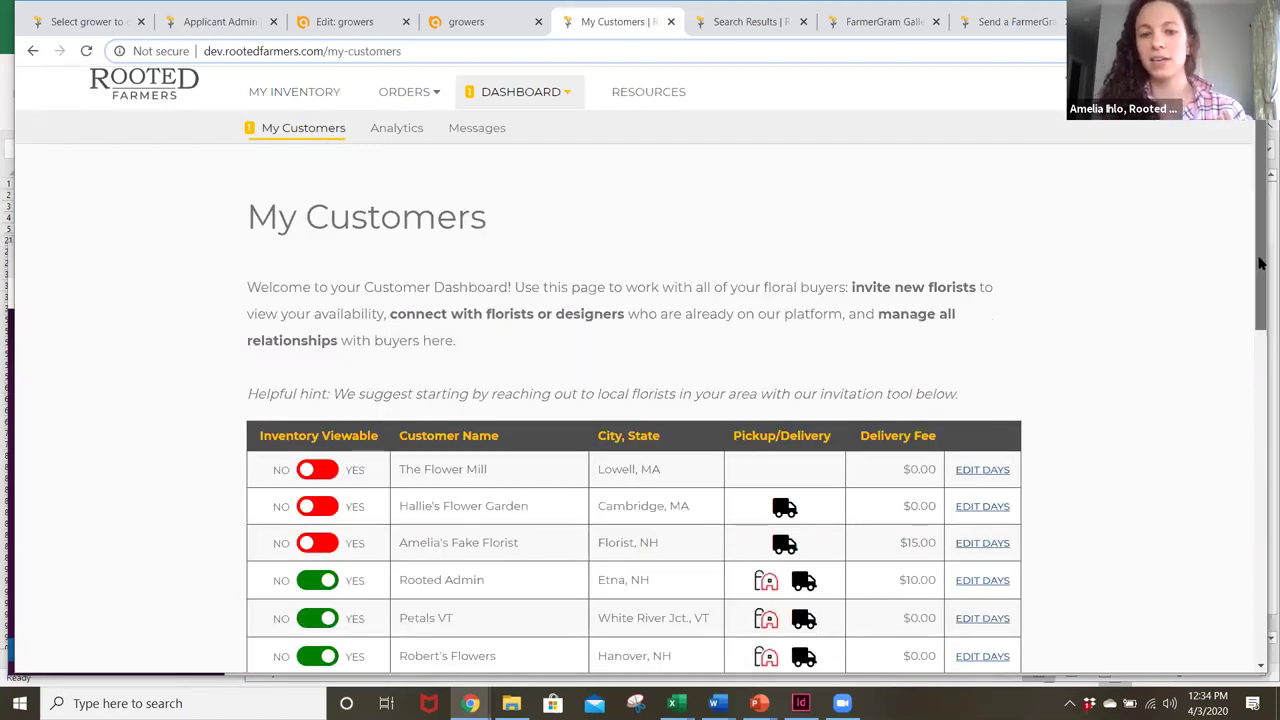
scroll(700, 330, "down", 2)
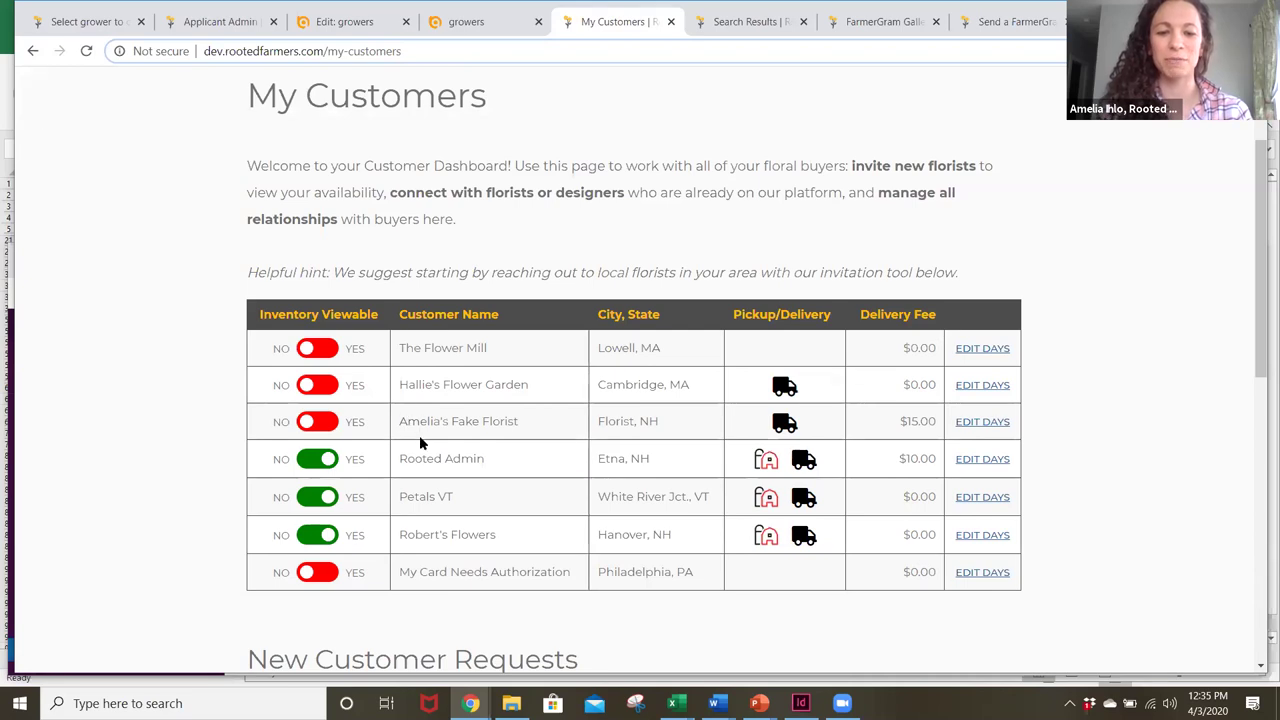
Switch inventory visibility on and back off for Amelia's Fake Florist, and turn it off for Petals VT and Robert's Flowers.
left_click(335, 424)
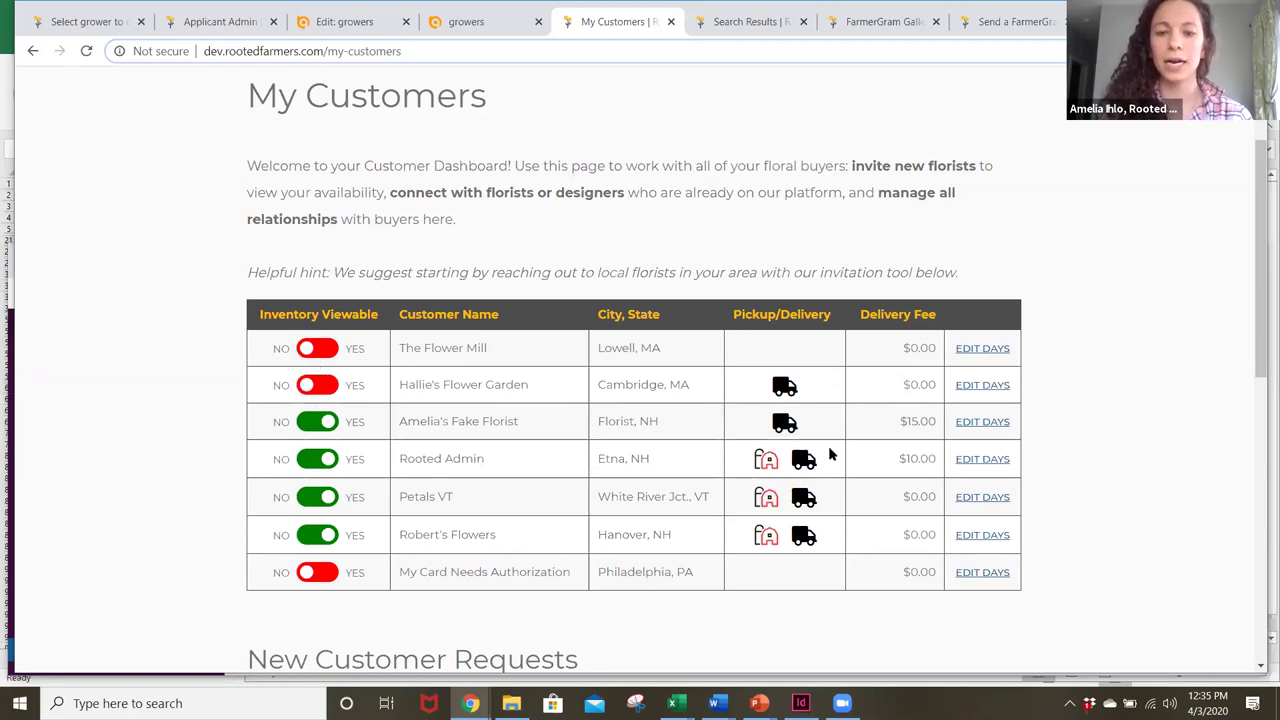
left_click(309, 425)
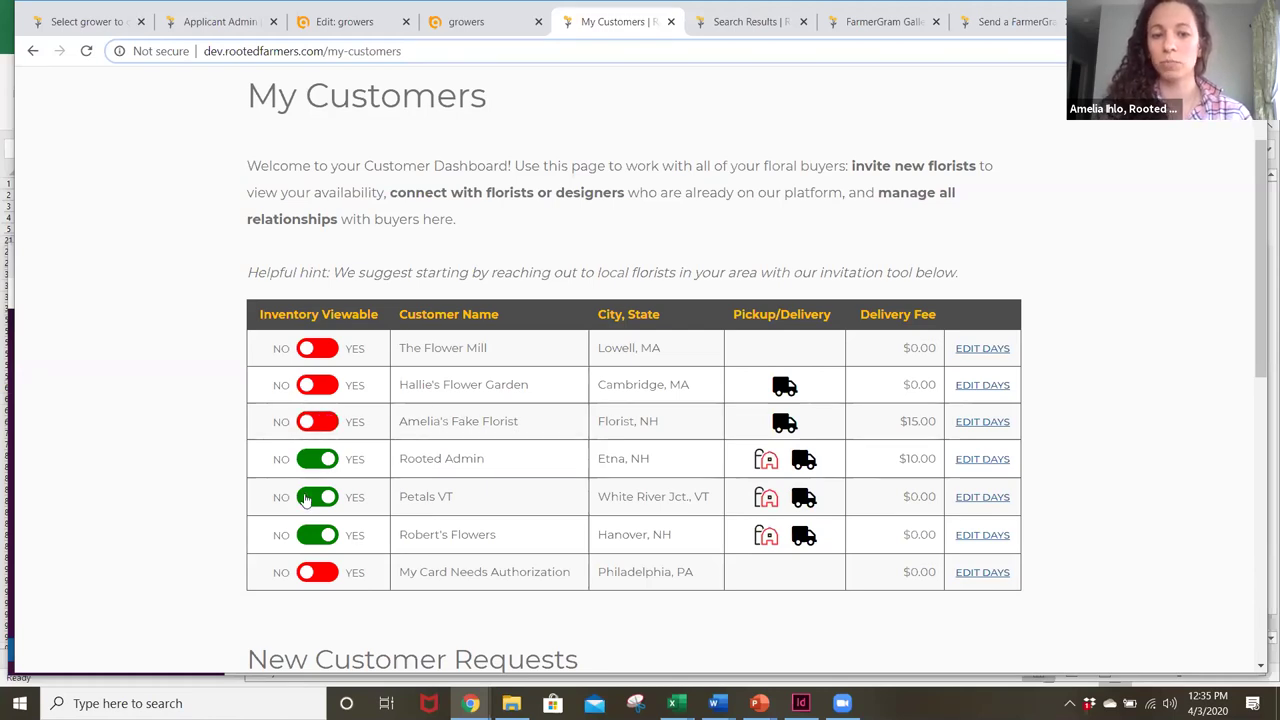
left_click(306, 498)
left_click(307, 538)
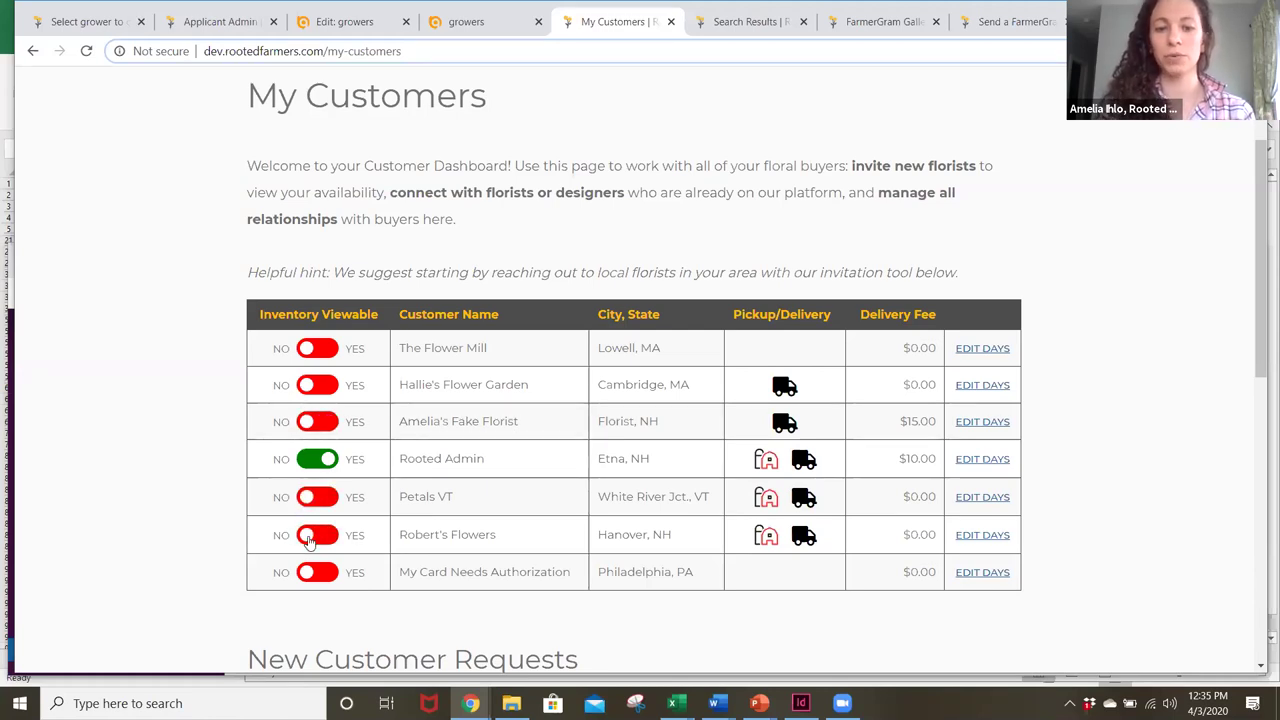
Review the delivery days, delivery fee and pickup settings of the Rooted Admin customer, and return to the customer list.
left_click(982, 462)
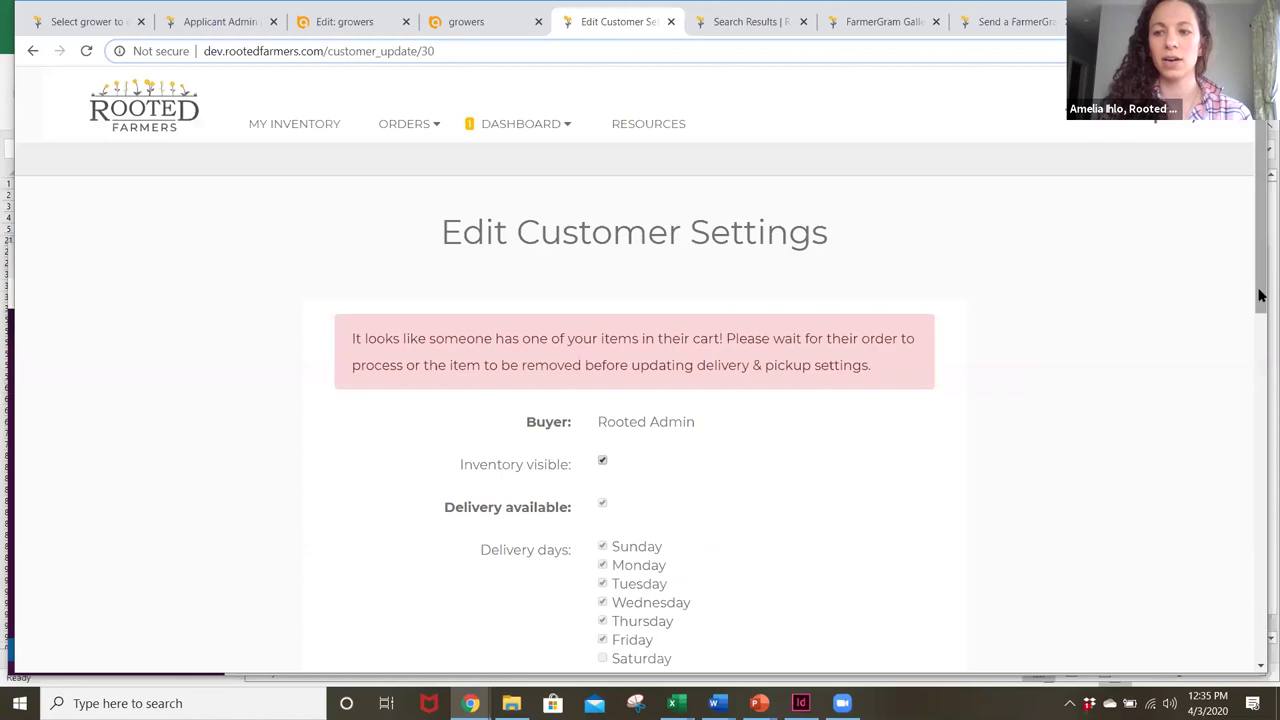
scroll(1258, 320, "down", 3)
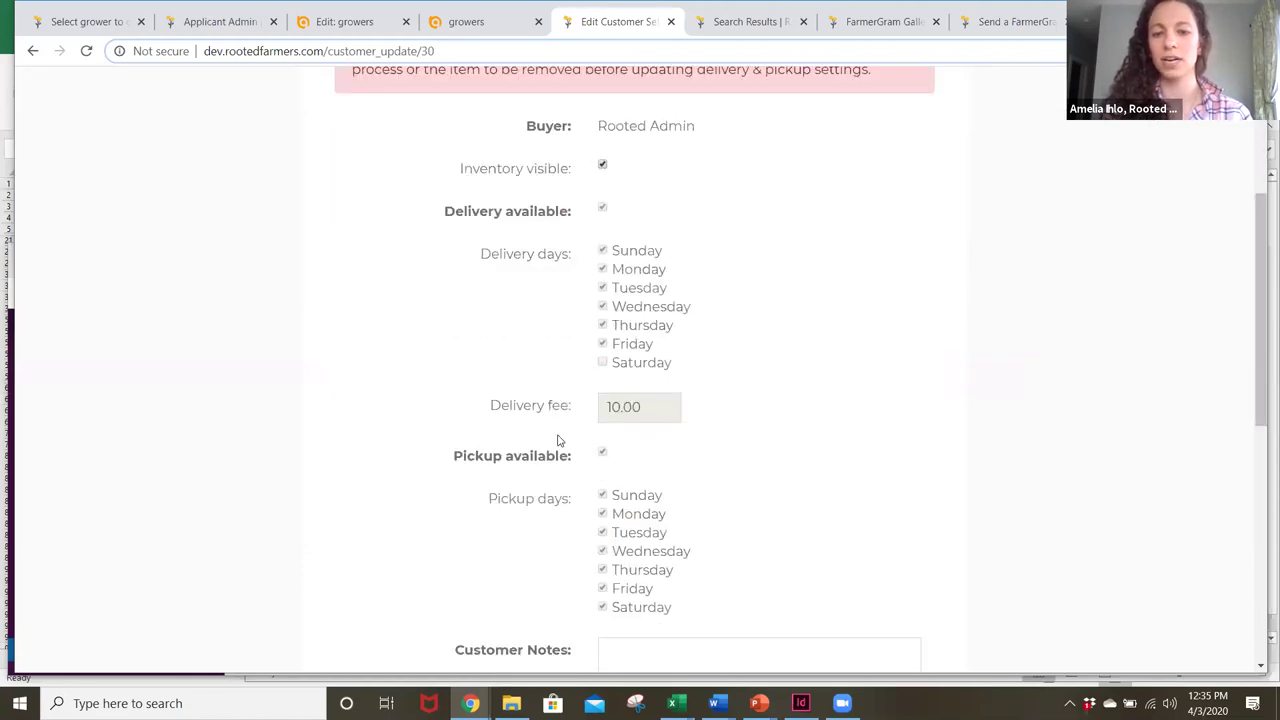
left_click_drag(1259, 367, 1260, 215)
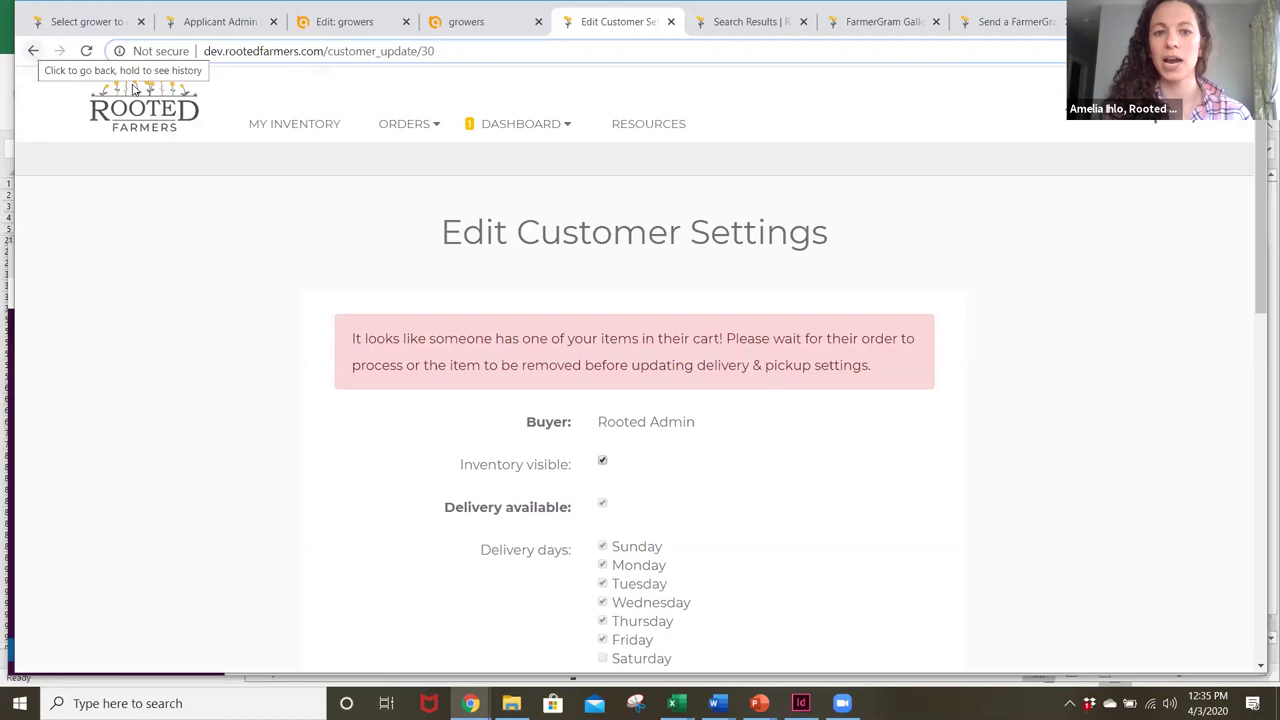
key("alt+Left")
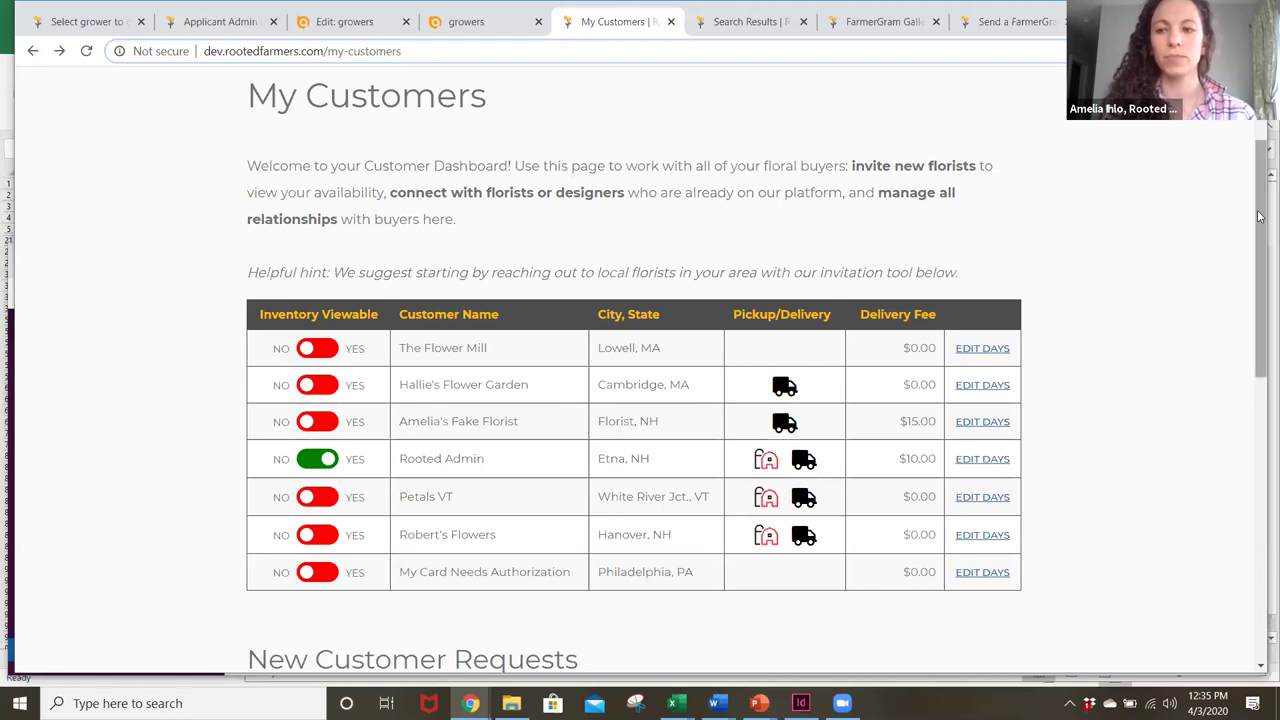
scroll(1259, 230, "up", 2)
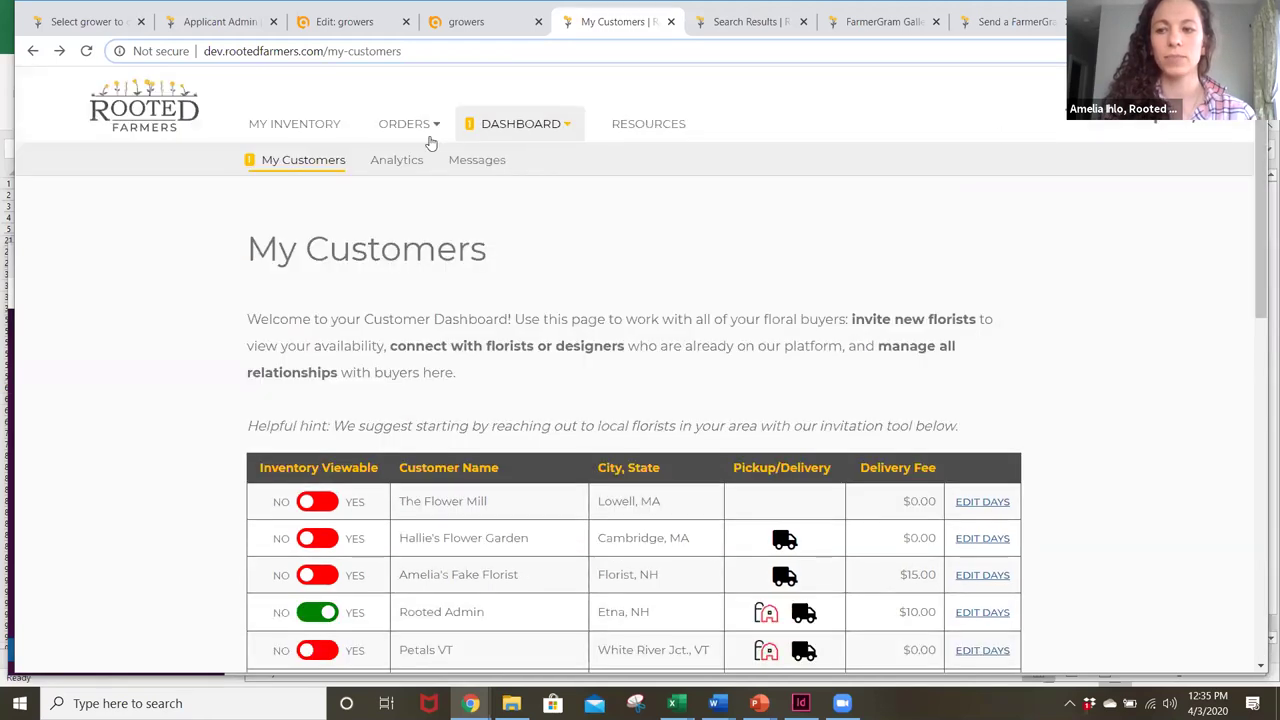
Return to the grower's inventory and shrink the browser window to uncover the account name.
left_click(294, 124)
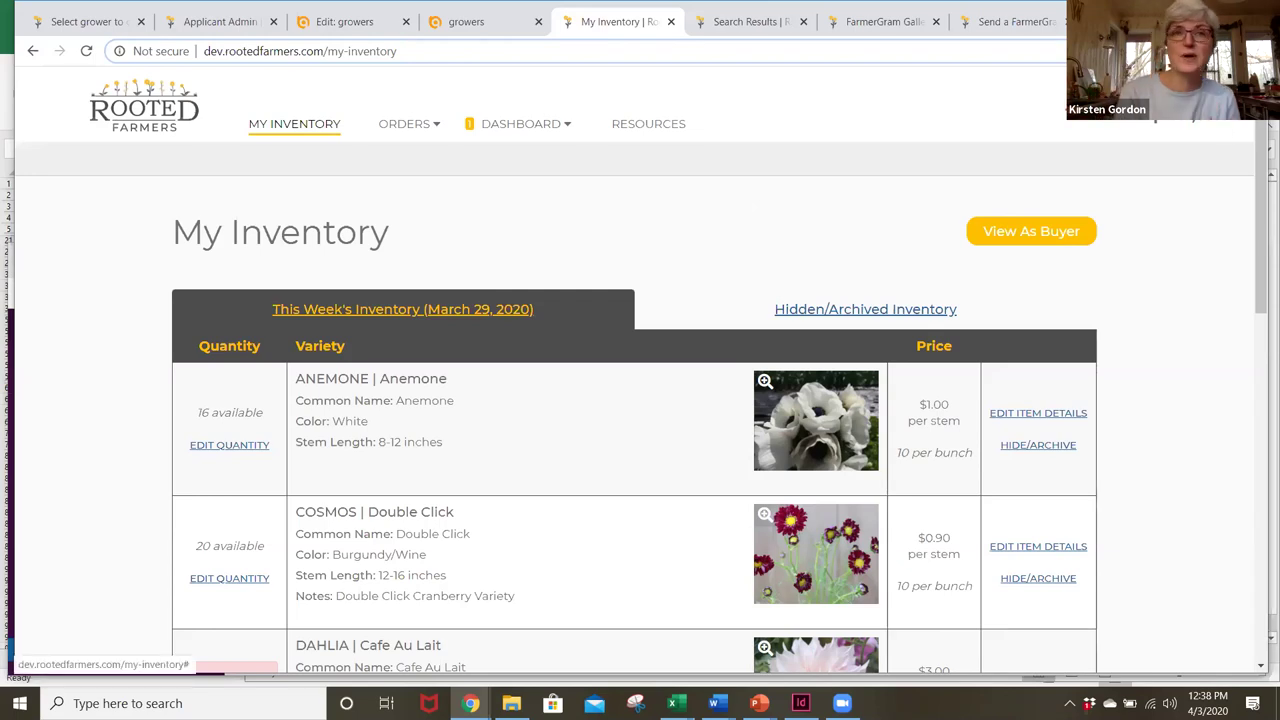
left_click(1185, 117)
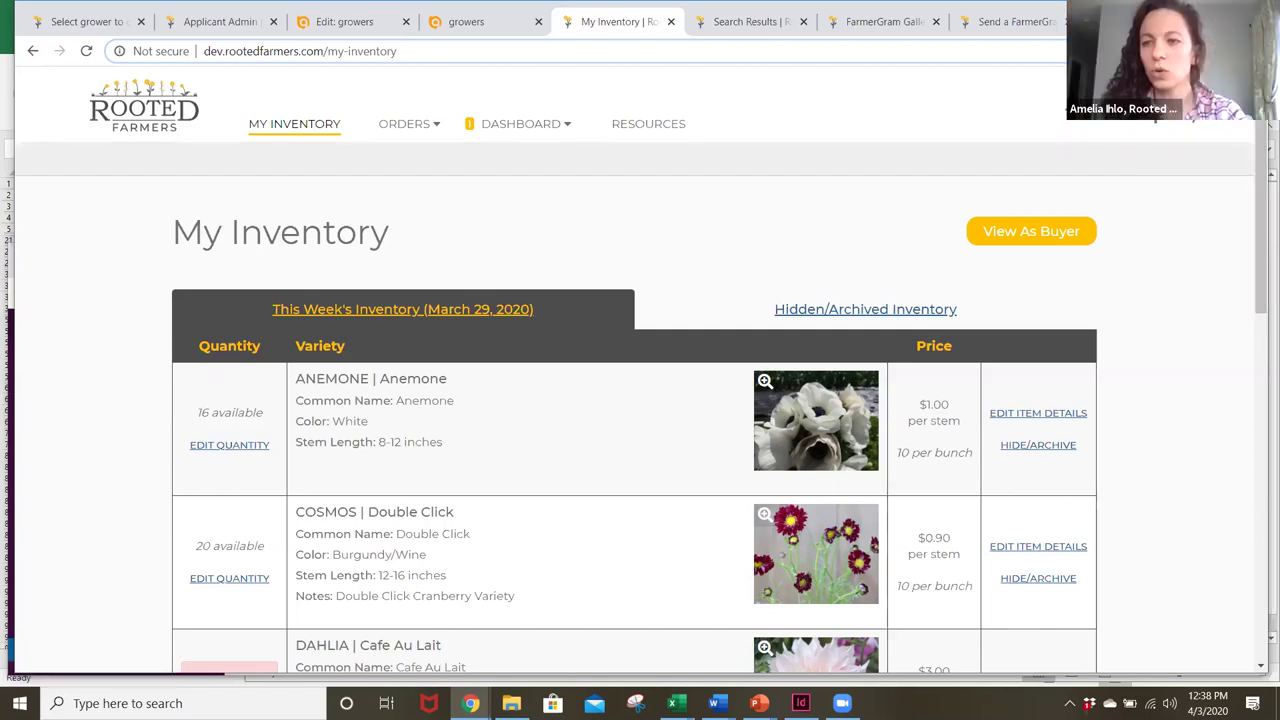
left_click(1222, 10)
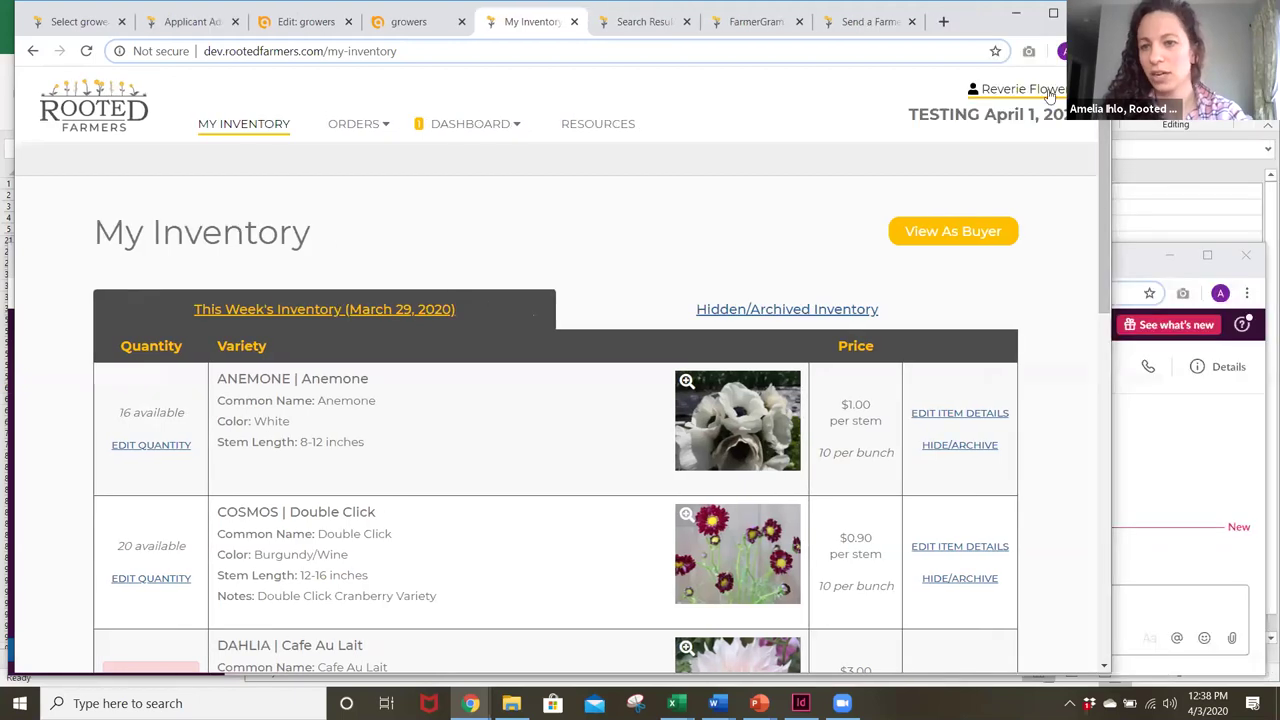
Switch to the buyer account's flower listings and check the delivery days for the white anemone.
left_click(1049, 91)
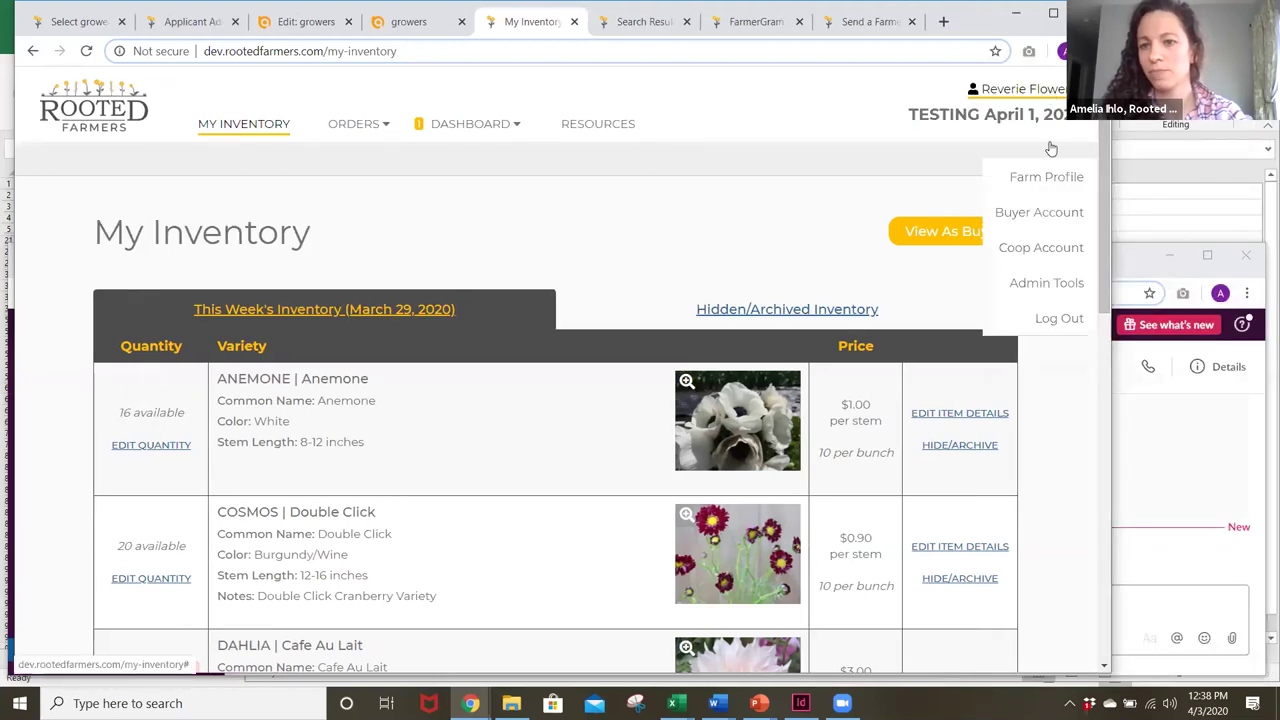
left_click(1031, 216)
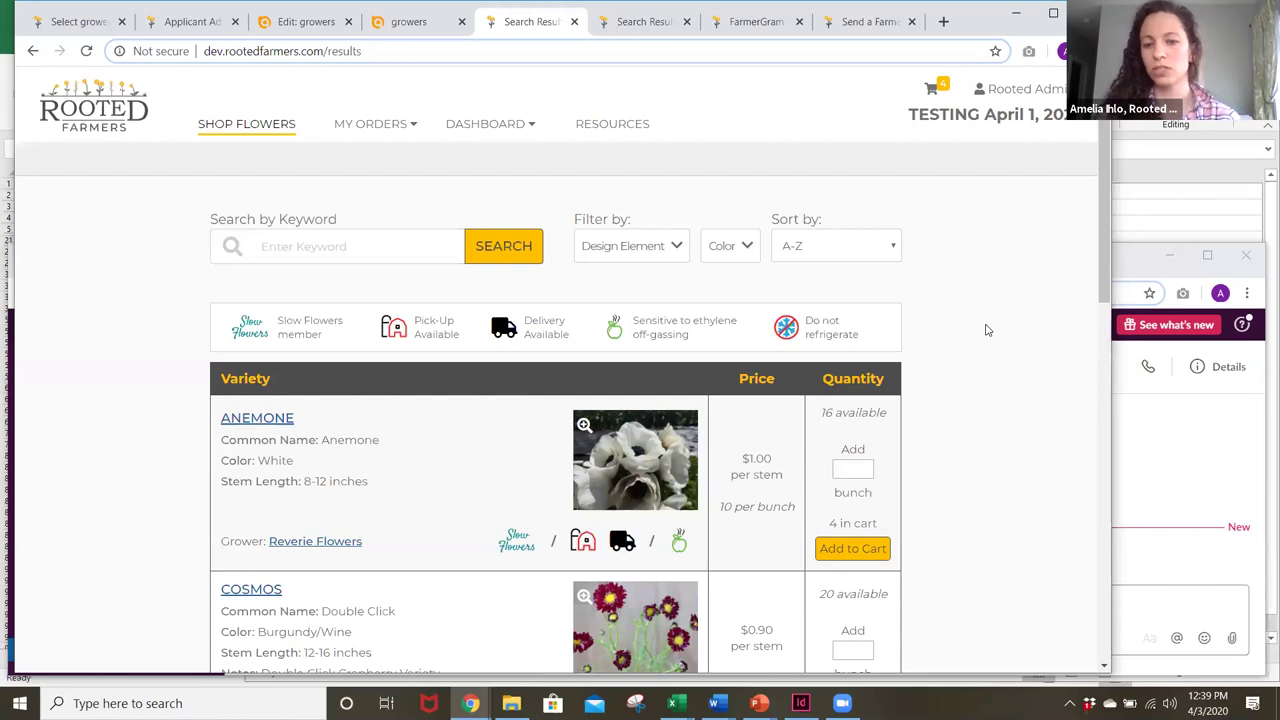
mouse_move(622, 540)
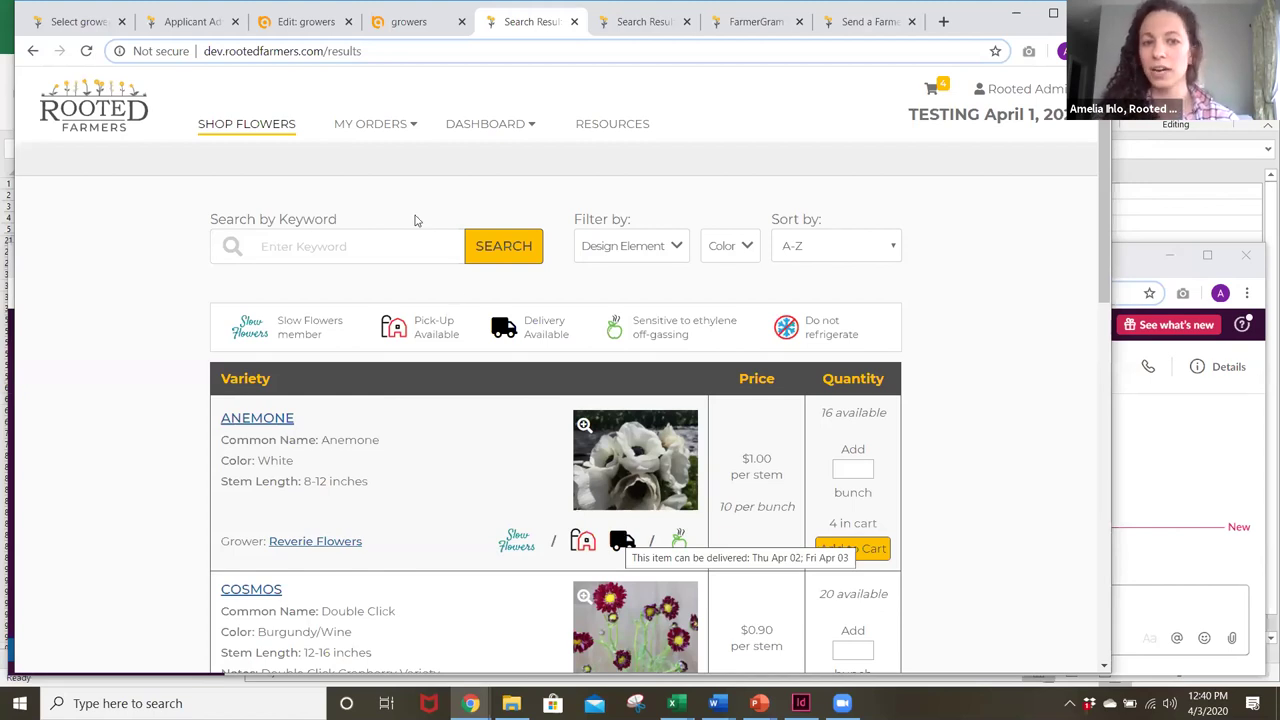
View this week's orders and the order history of the buyer account.
mouse_move(383, 120)
left_click(290, 160)
left_click(352, 162)
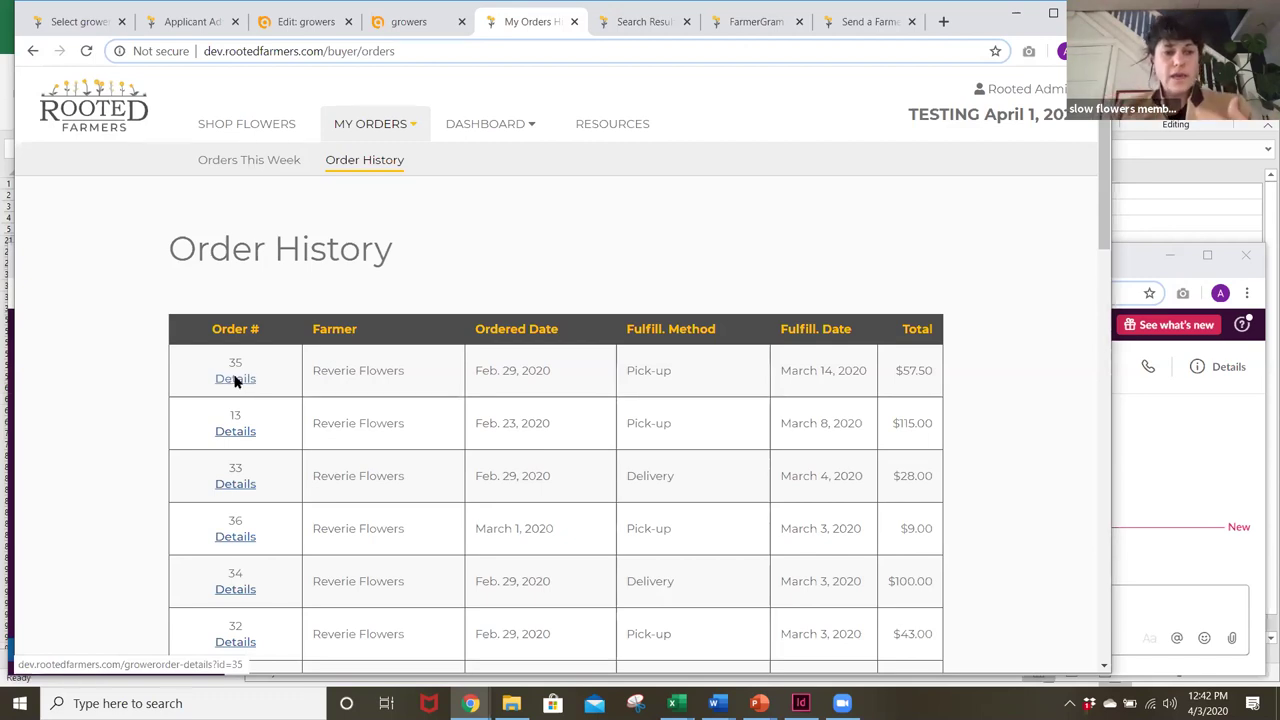
Open rootedfarmers.com in a new browser tab and go to the grower application form for farmers.
left_click(943, 21)
type("ro")
key("Return")
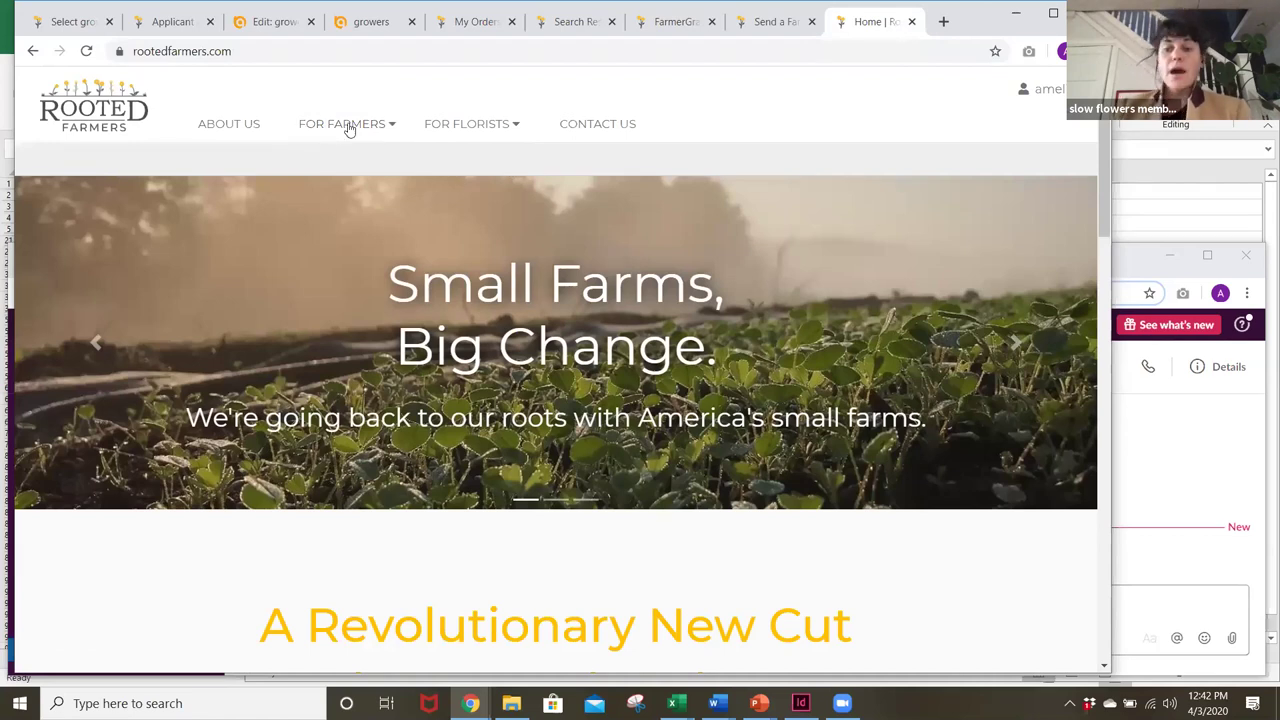
mouse_move(346, 128)
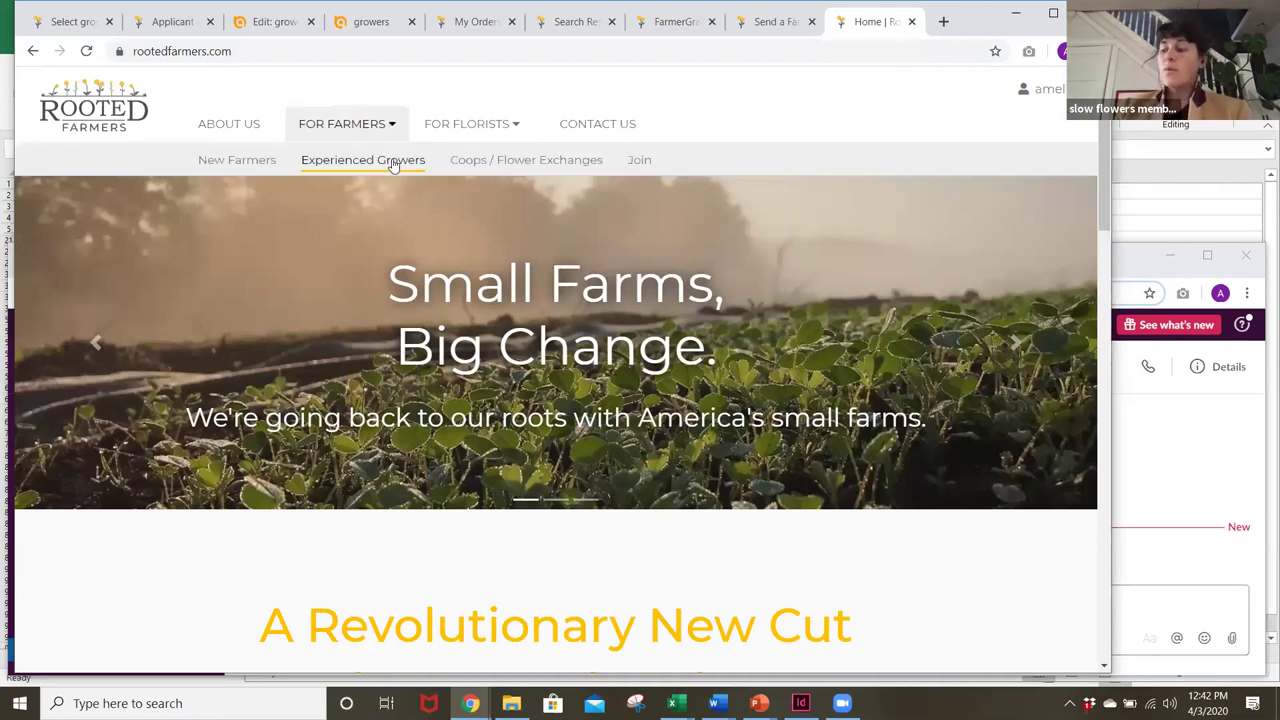
left_click(635, 162)
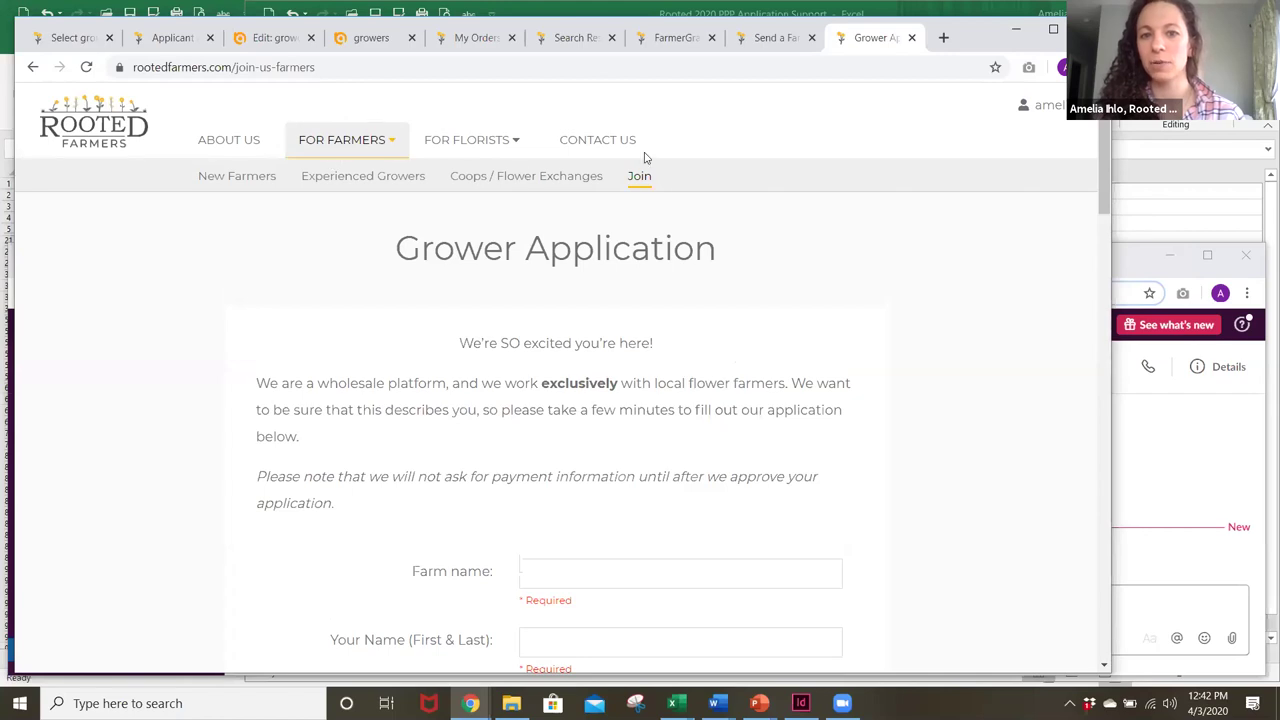
Open the buyer application for florists and review its fields from the business name to the terms of service.
mouse_move(488, 140)
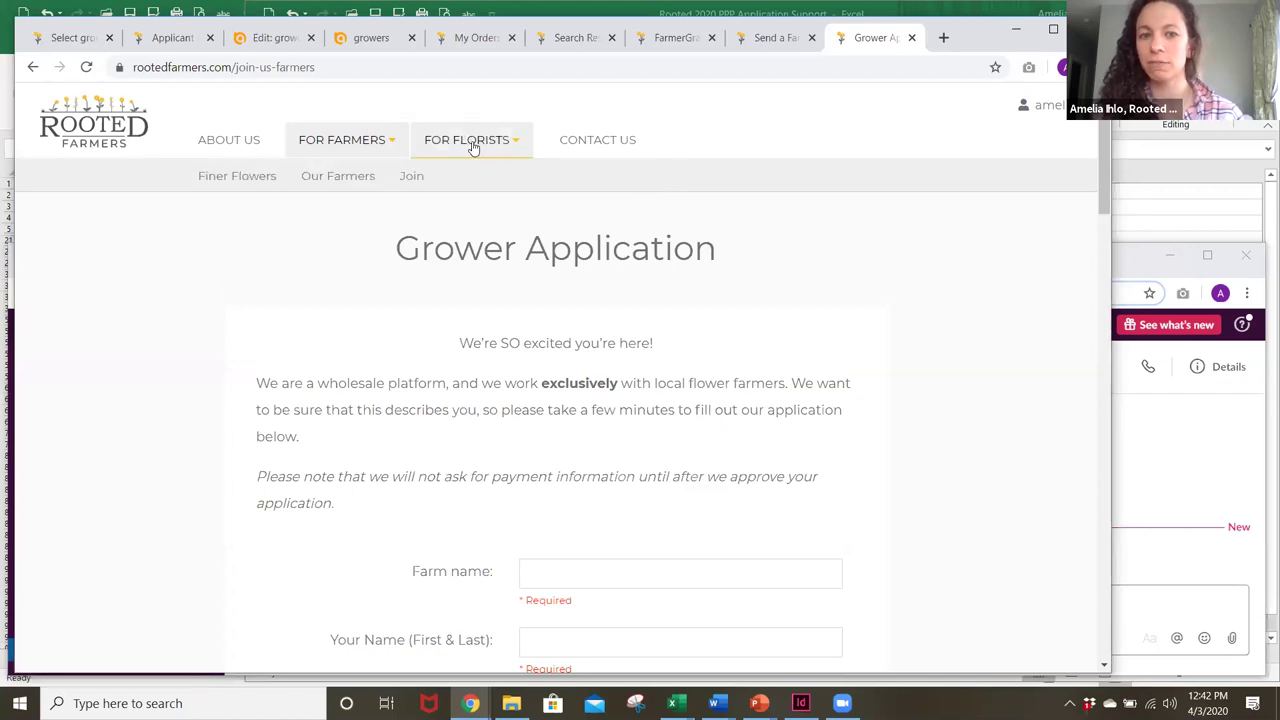
left_click(413, 178)
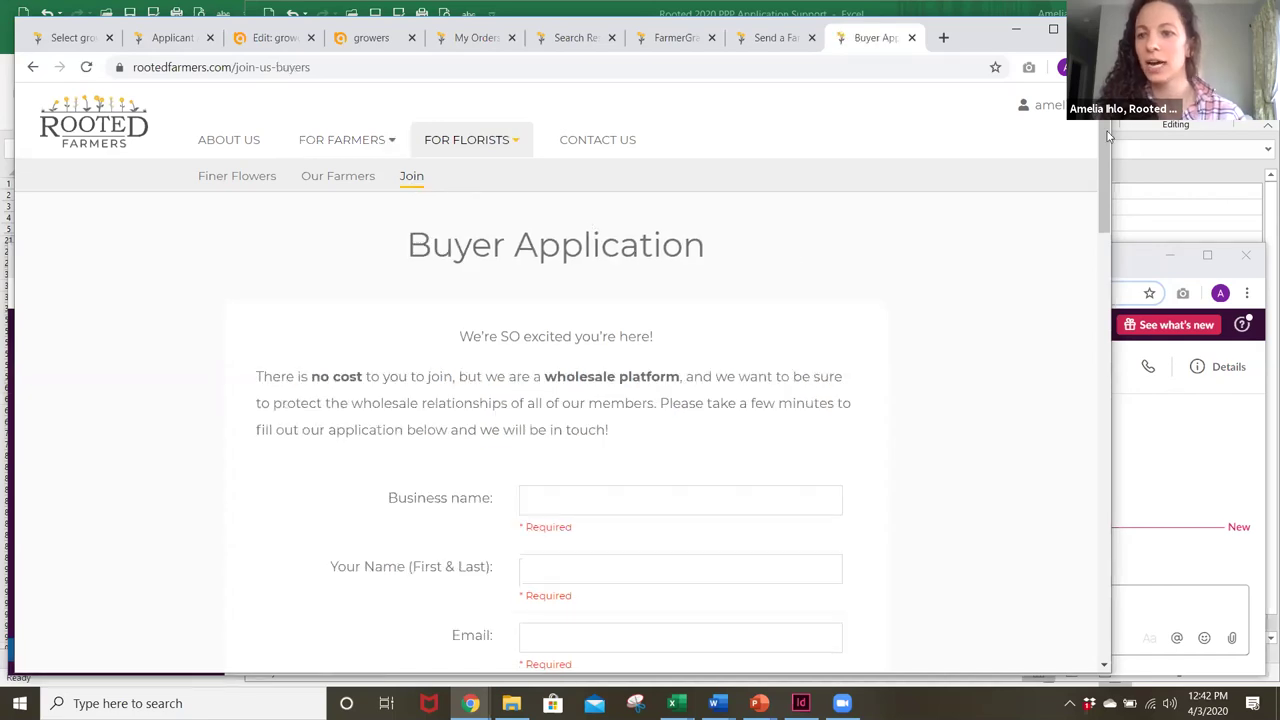
left_click_drag(1108, 197, 1107, 207)
scroll(1107, 207, "down", 6)
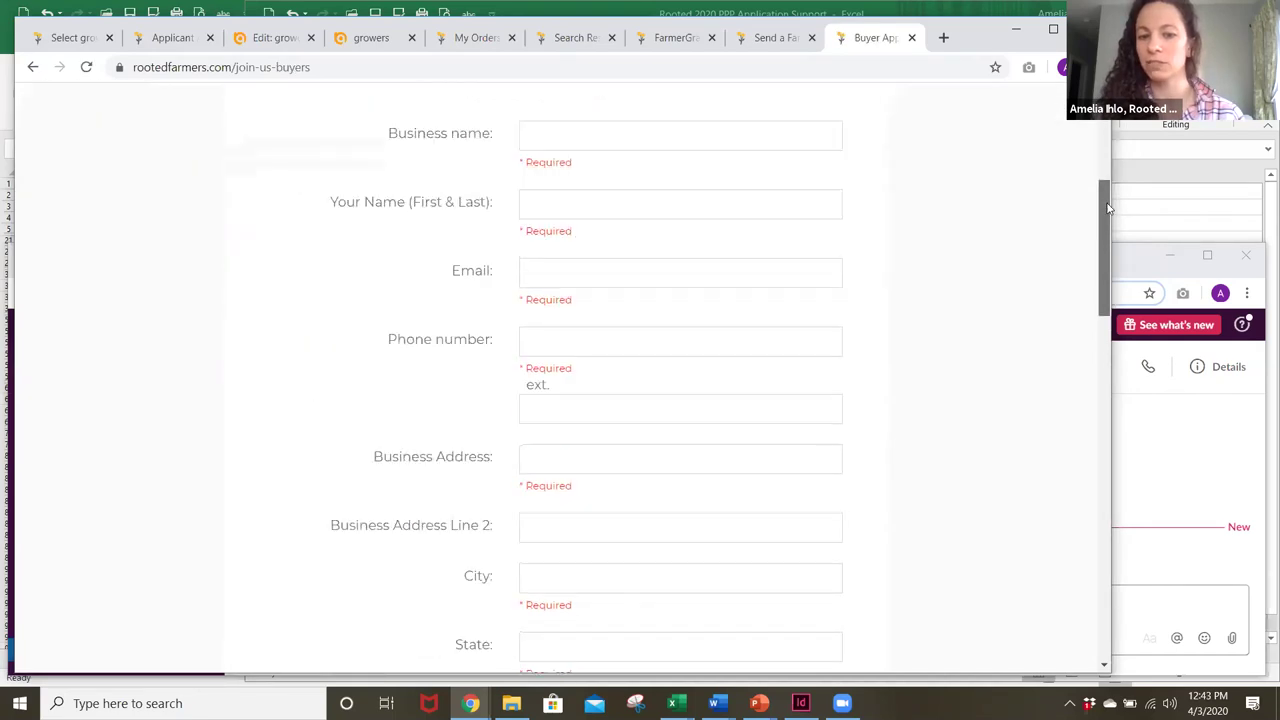
scroll(1106, 348, "down", 3)
scroll(1106, 348, "down", 6)
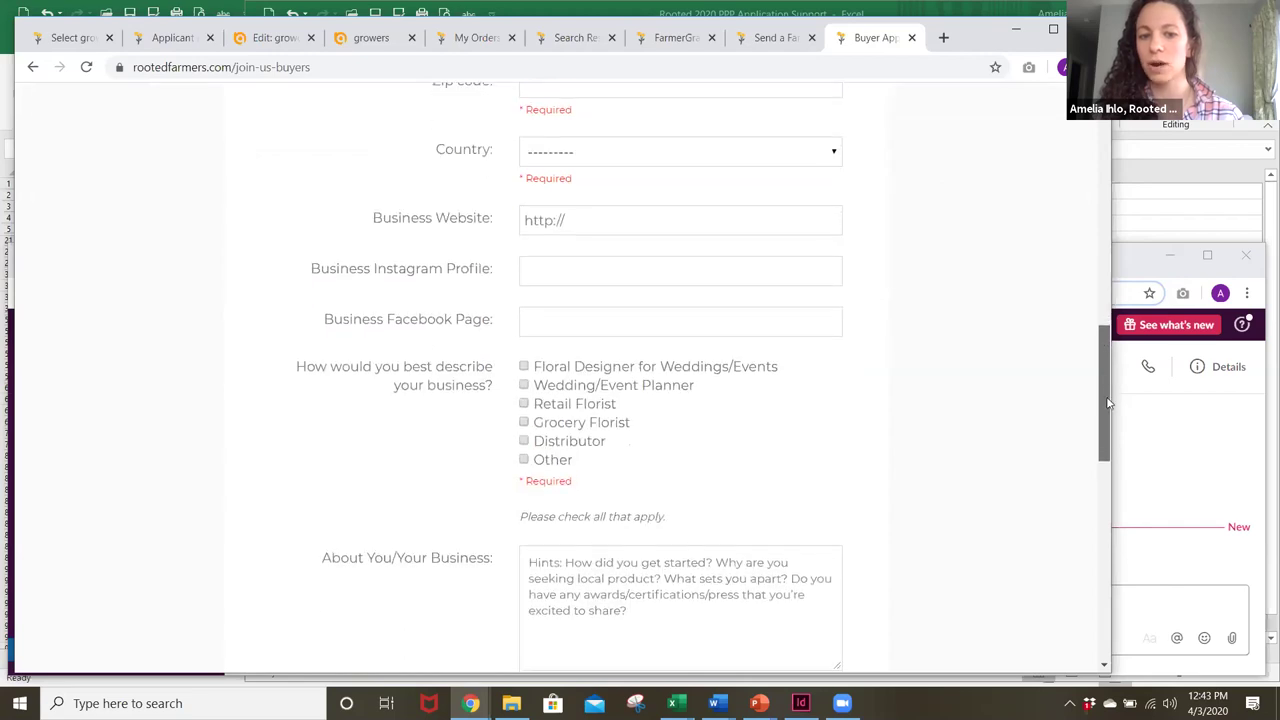
scroll(634, 463, "down", 1)
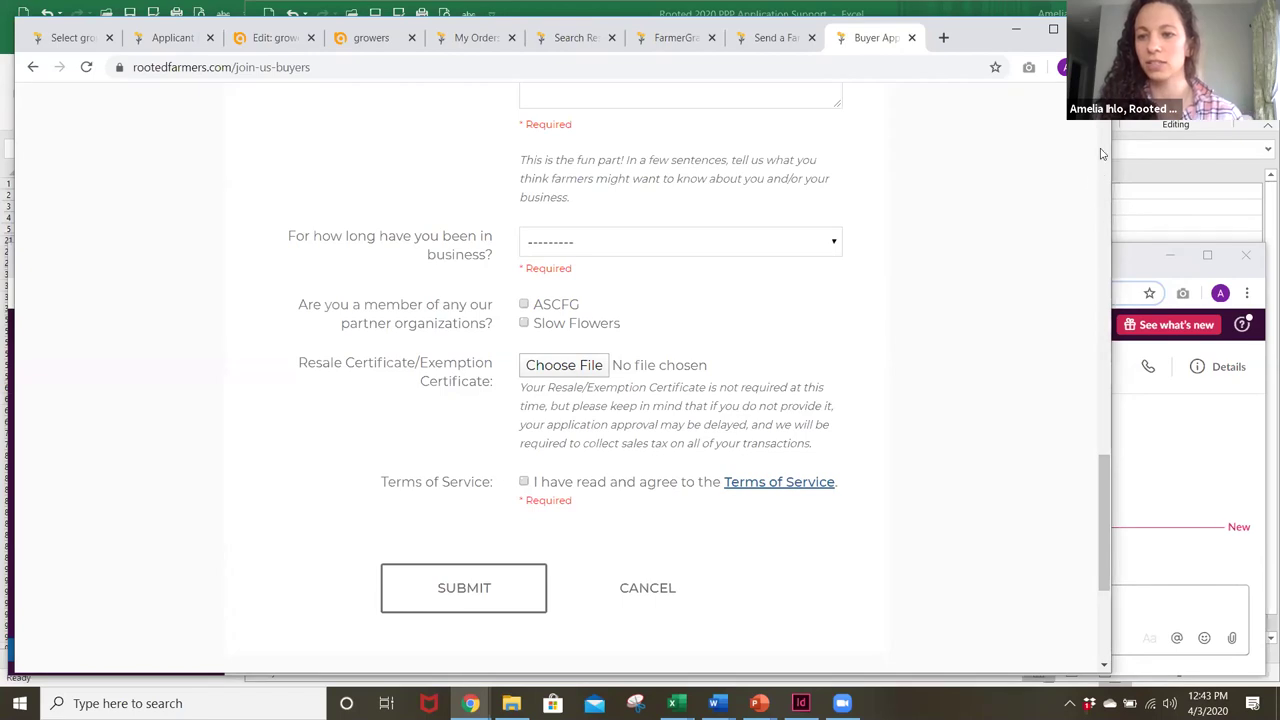
scroll(1106, 140, "up", 15)
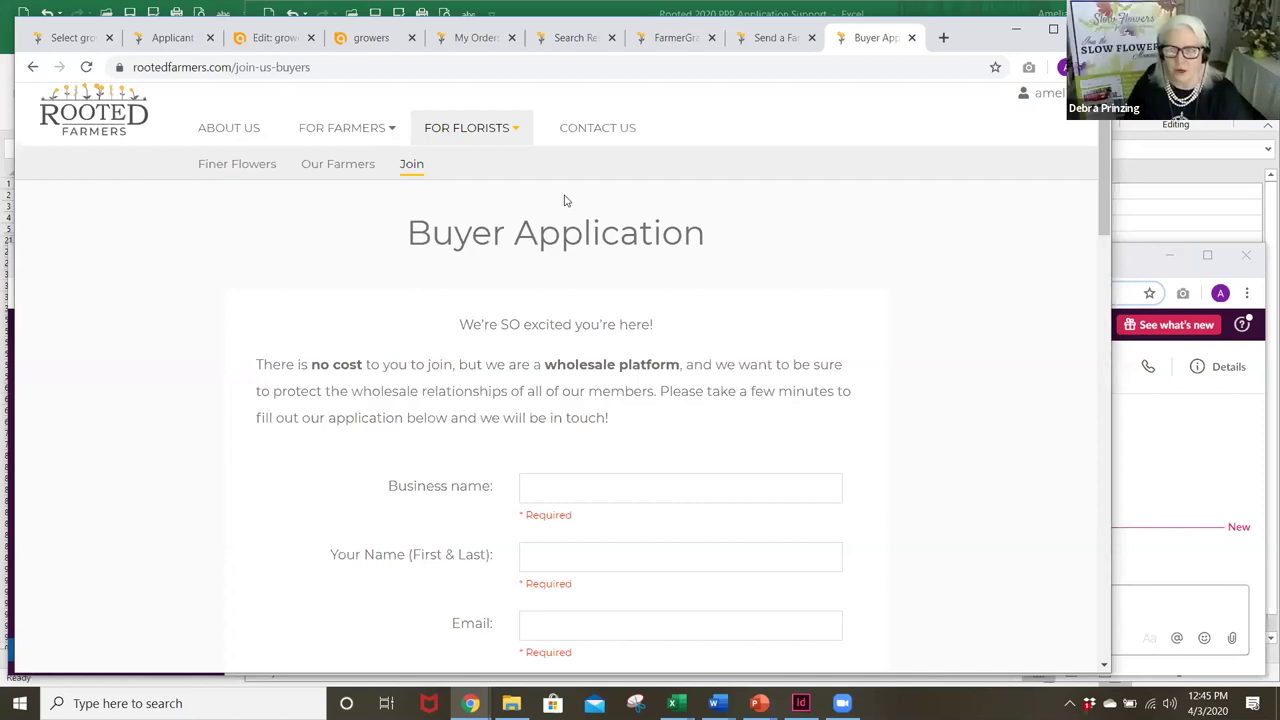
Switch to the FarmerGrams gallery and browse the bouquets offered by the different farms.
left_click(652, 40)
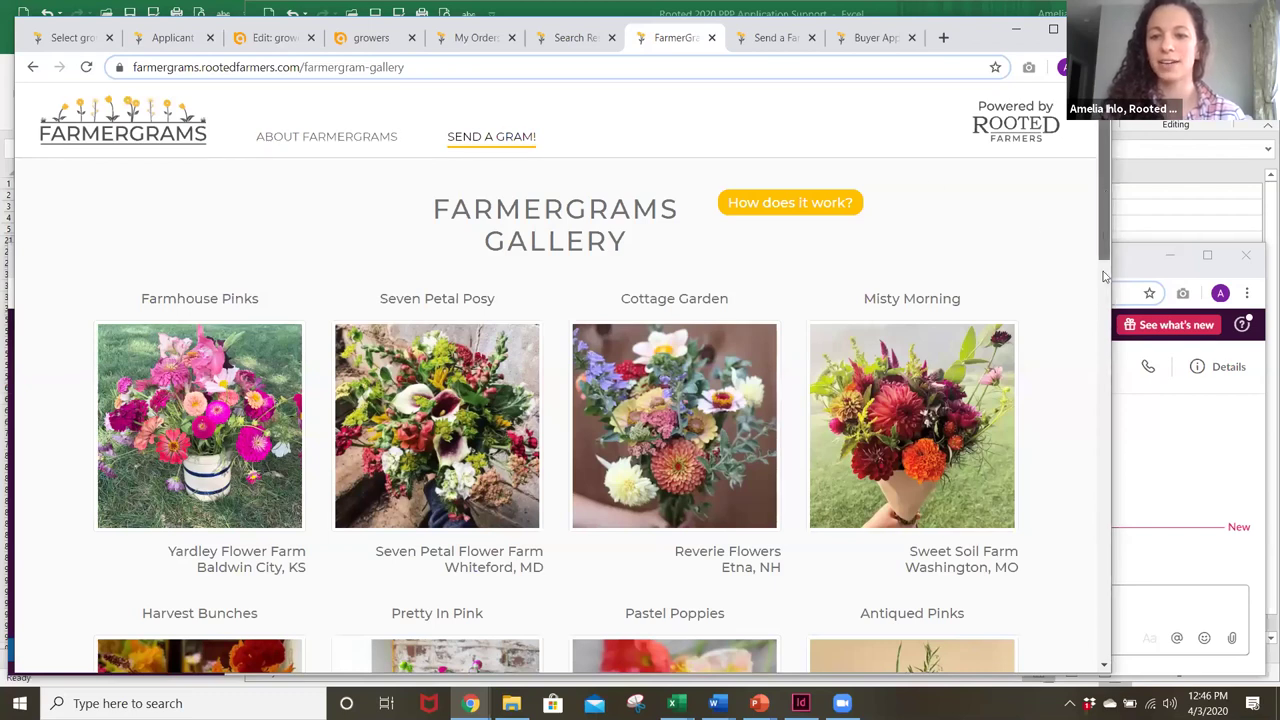
scroll(1096, 316, "down", 3)
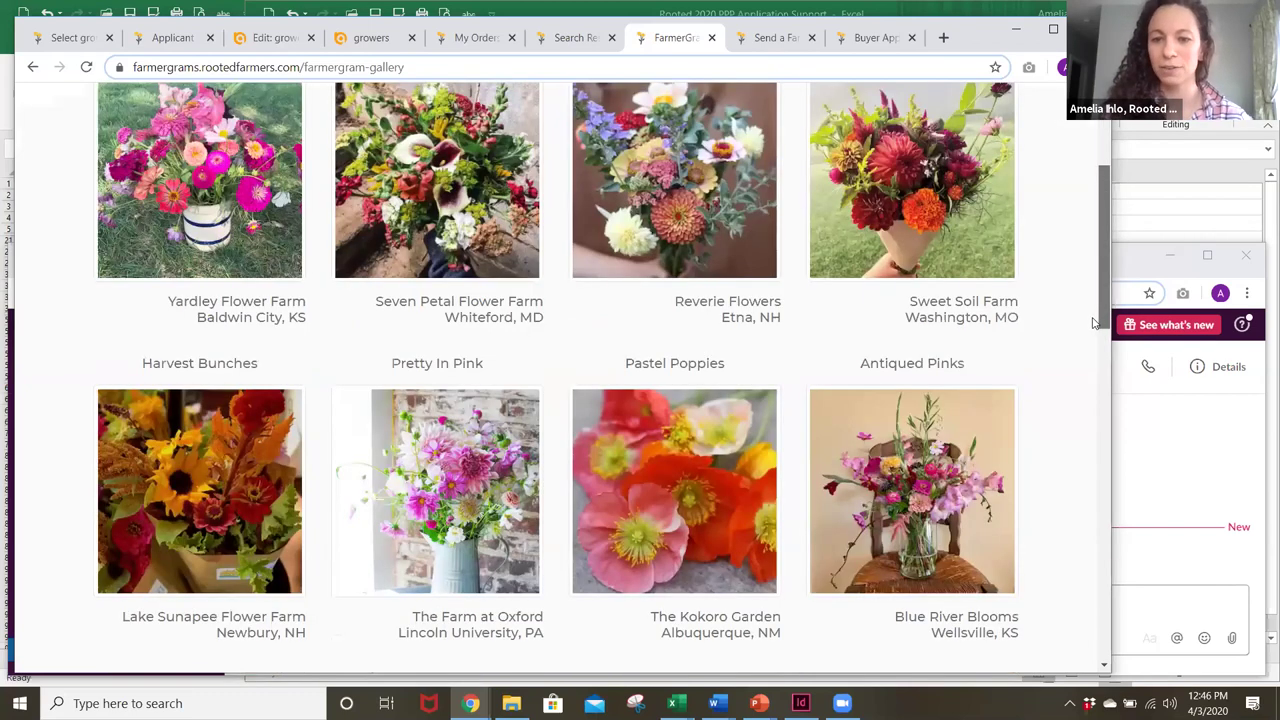
scroll(1093, 322, "down", 4)
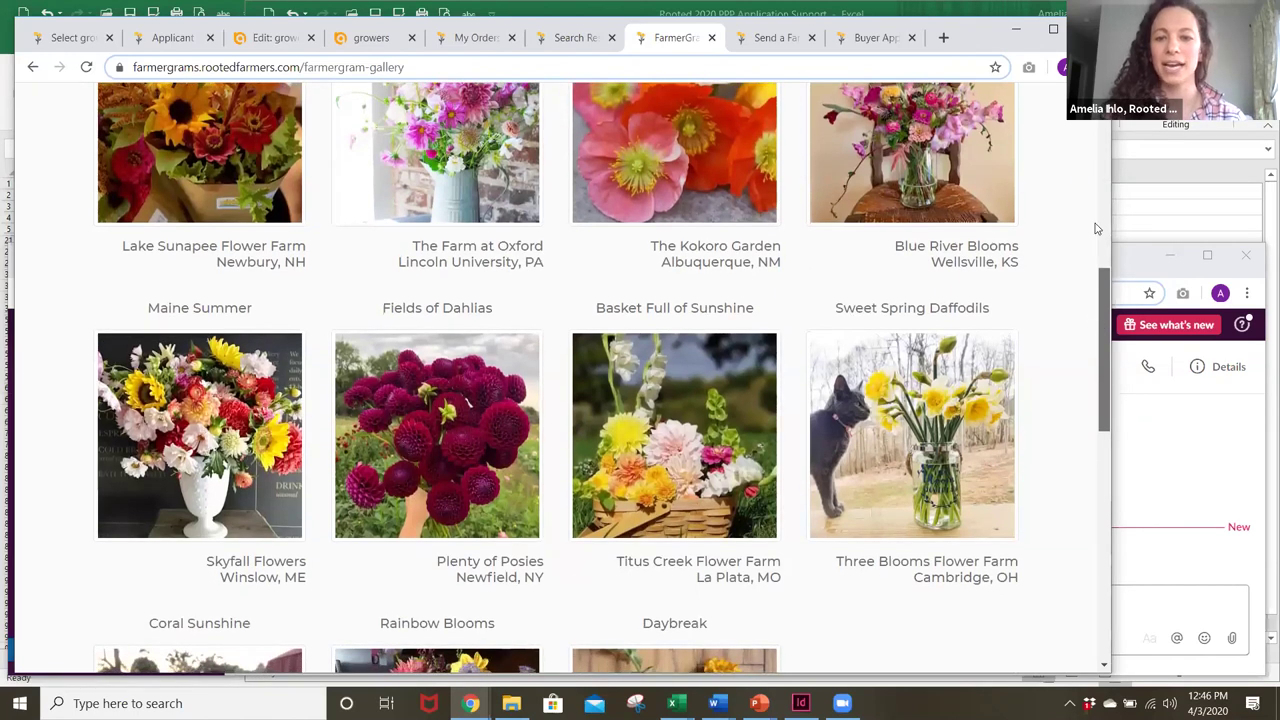
scroll(1096, 220, "up", 2)
scroll(1086, 131, "up", 2)
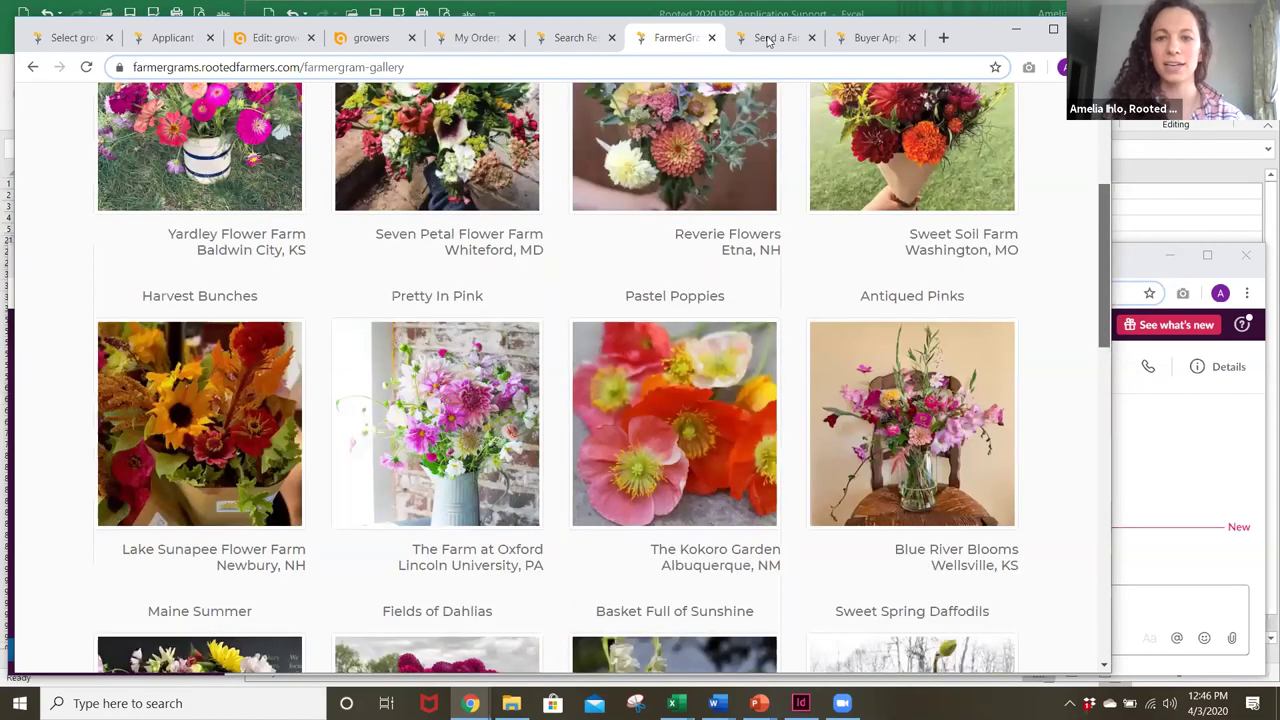
scroll(589, 460, "up", 3)
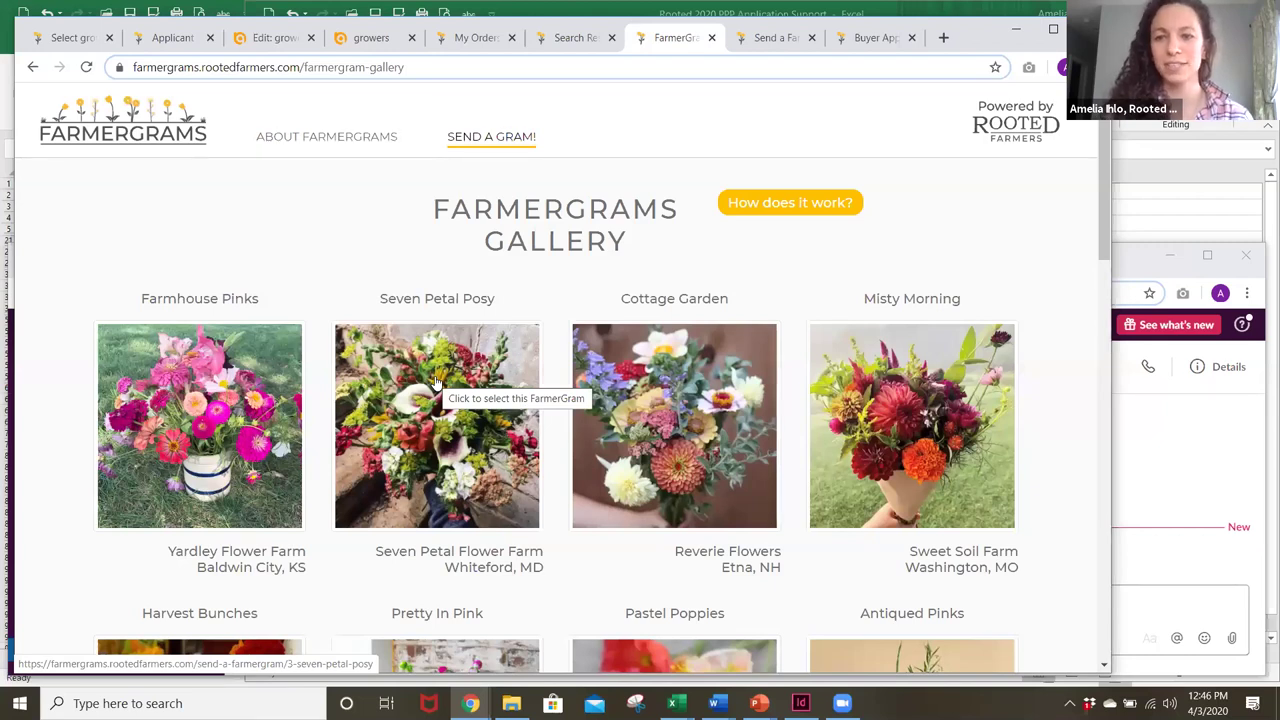
Switch to the Pretty In Pink FarmerGram page and review its bouquet photo, grower description and sender fields.
left_click(770, 44)
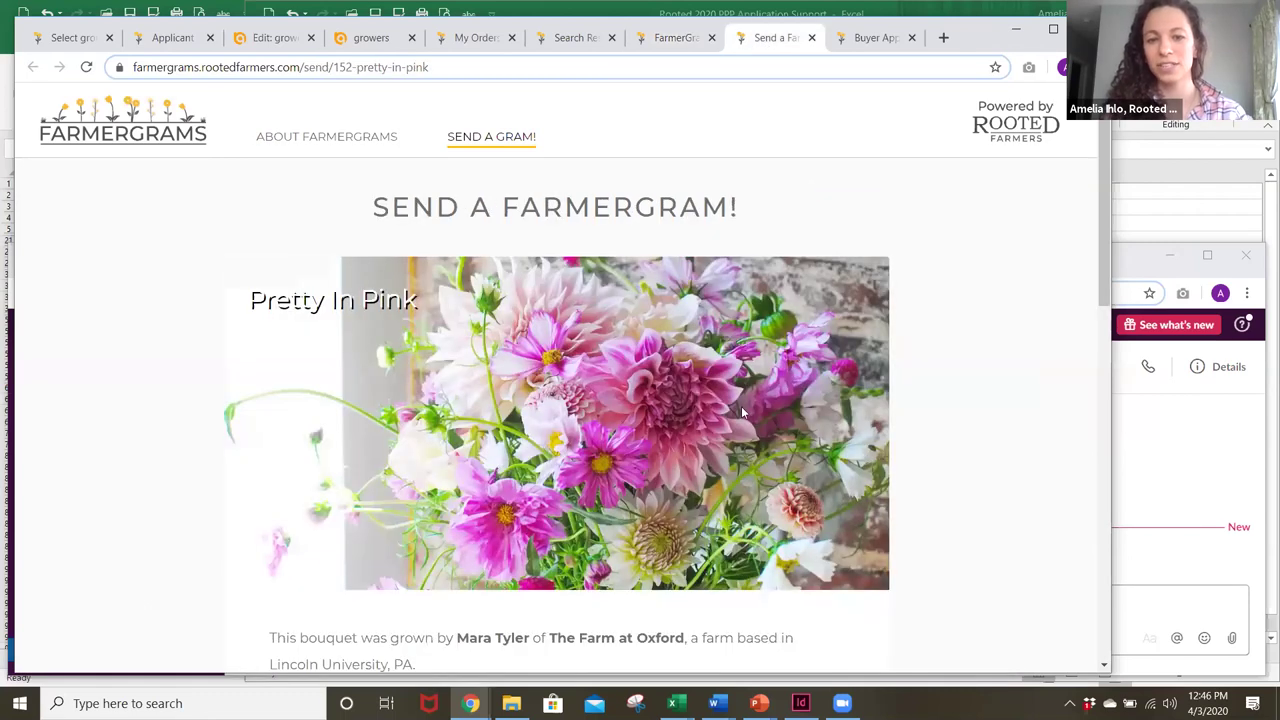
left_click_drag(1108, 177, 1104, 262)
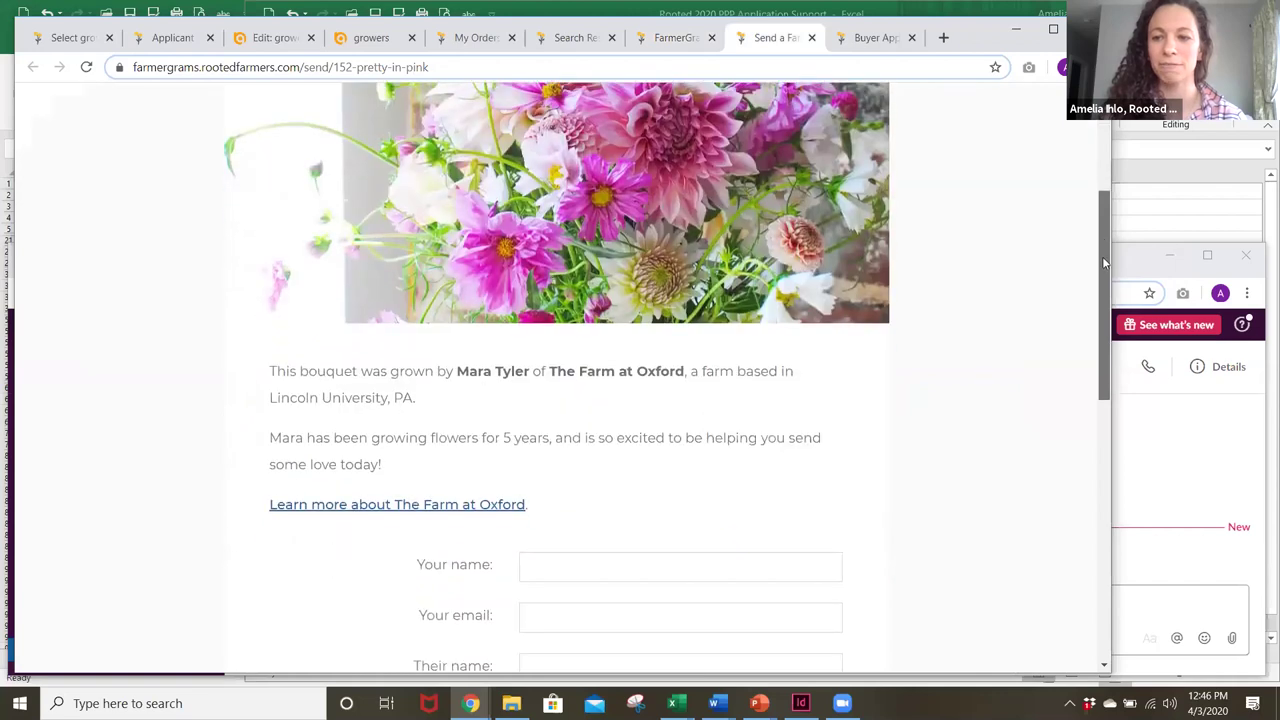
scroll(423, 306, "down", 1)
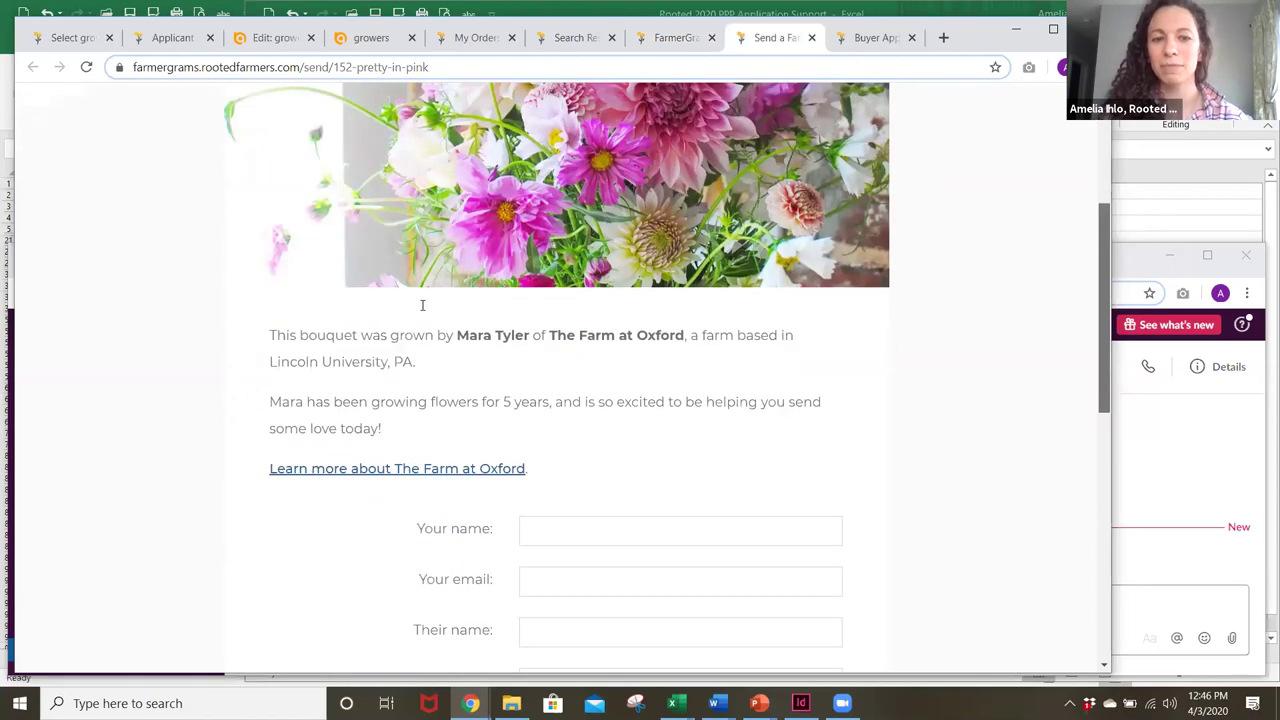
scroll(440, 312, "down", 1)
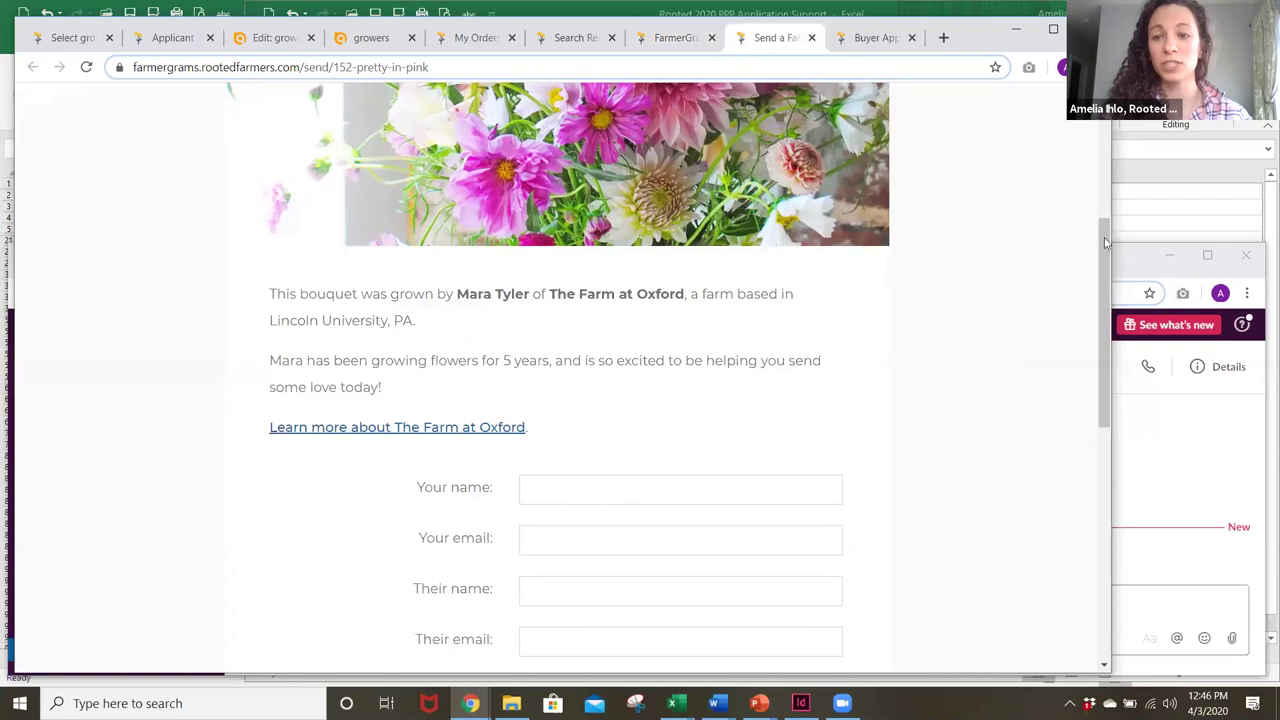
scroll(1100, 250, "up", 4)
scroll(1080, 282, "down", 1)
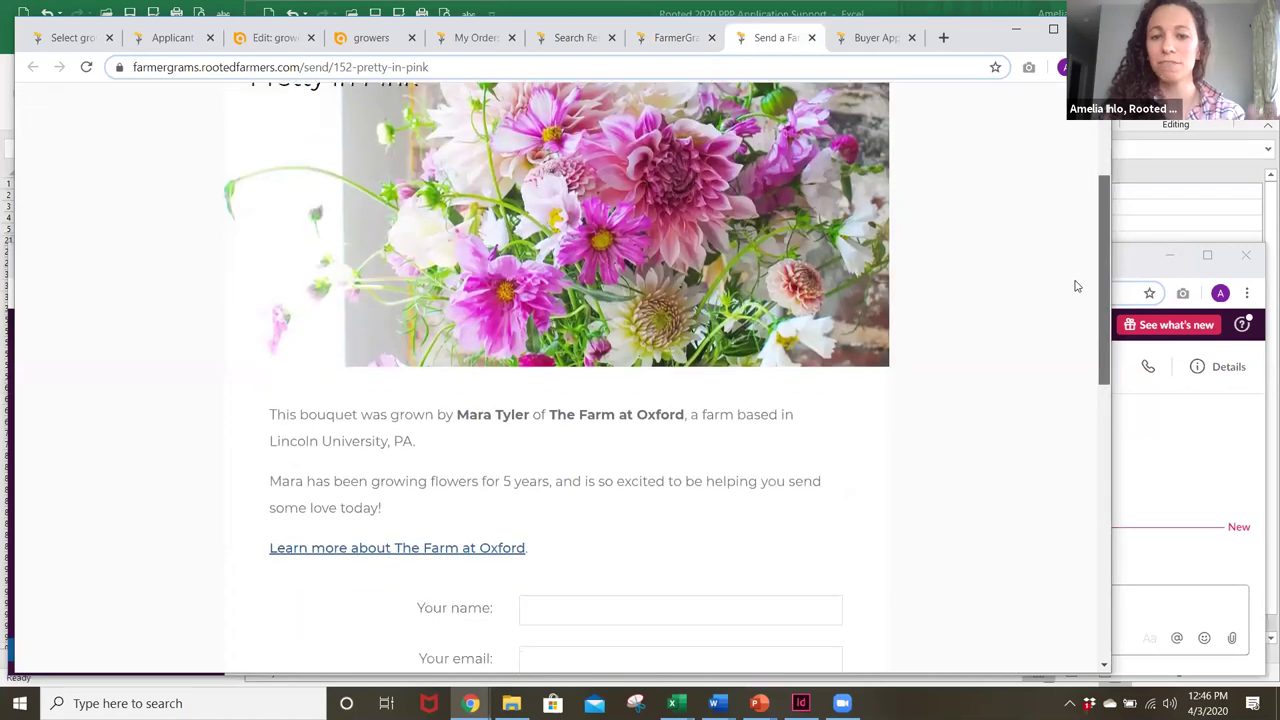
scroll(407, 250, "down", 1)
scroll(407, 250, "down", 3)
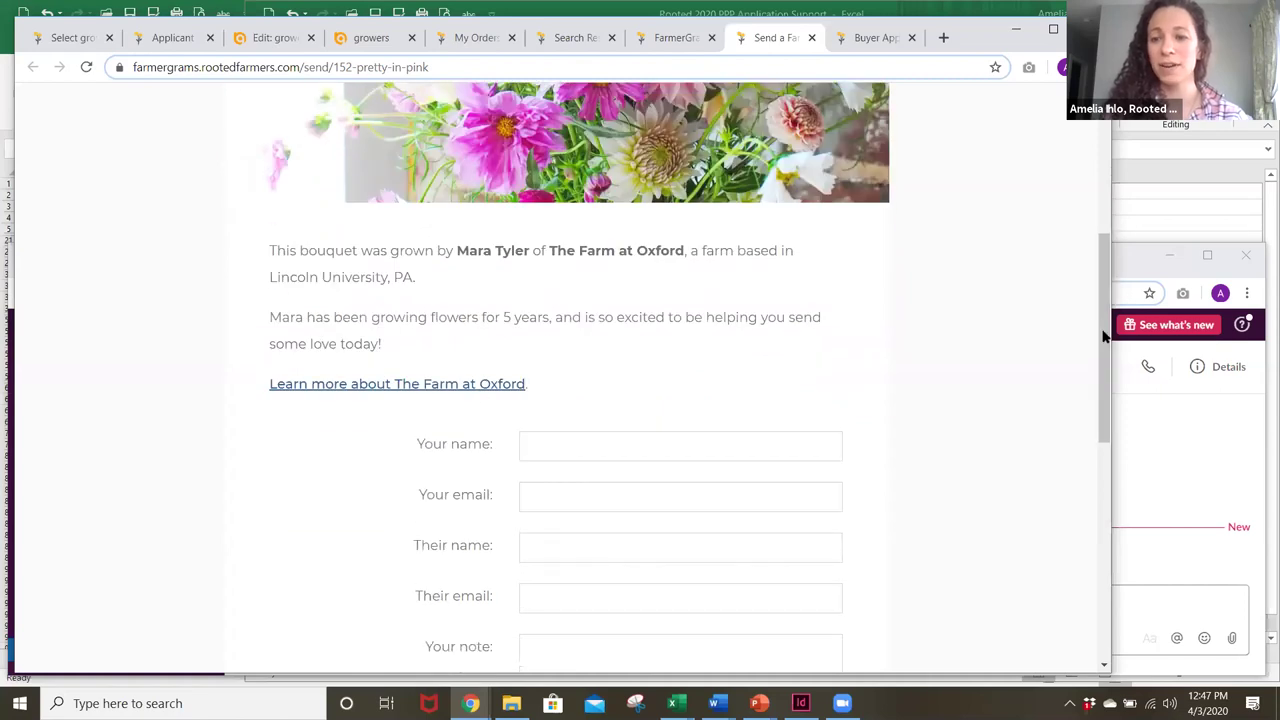
Choose Heck Yes! for supporting The Farm at Oxford and check the contribution amount options, leaving the amount empty.
left_click_drag(1105, 371, 1097, 414)
scroll(823, 517, "down", 2)
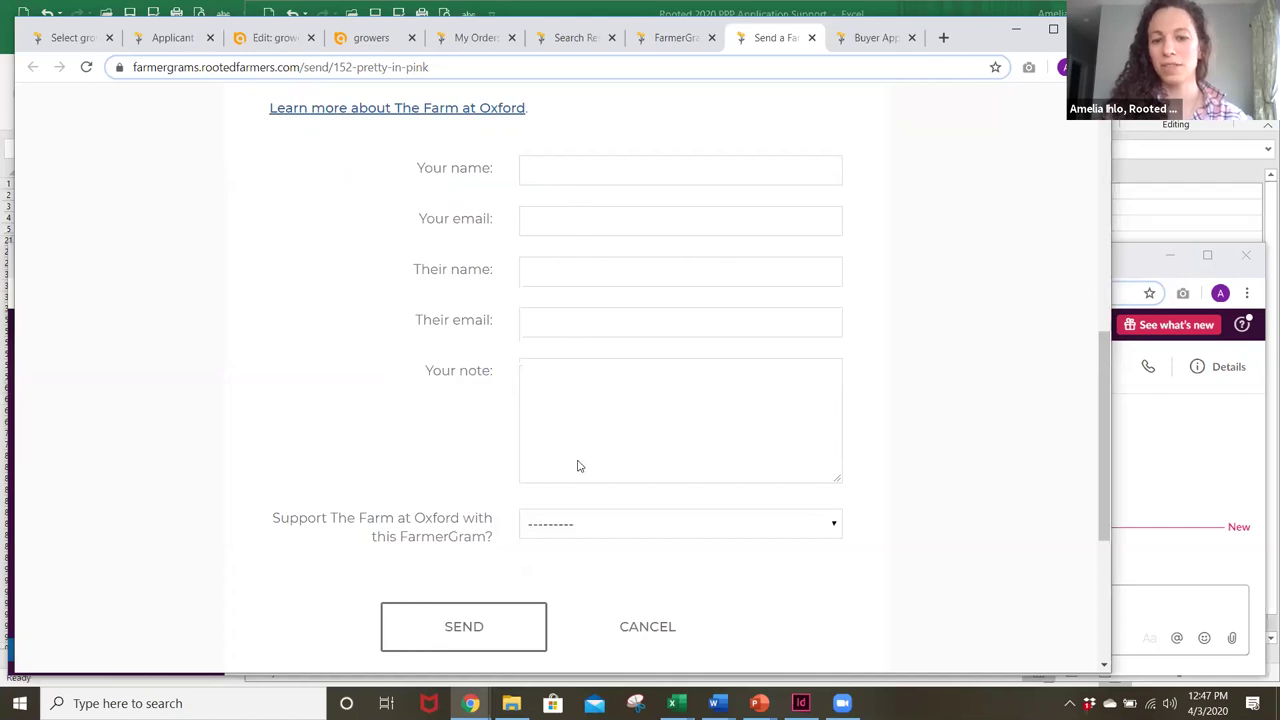
left_click(569, 537)
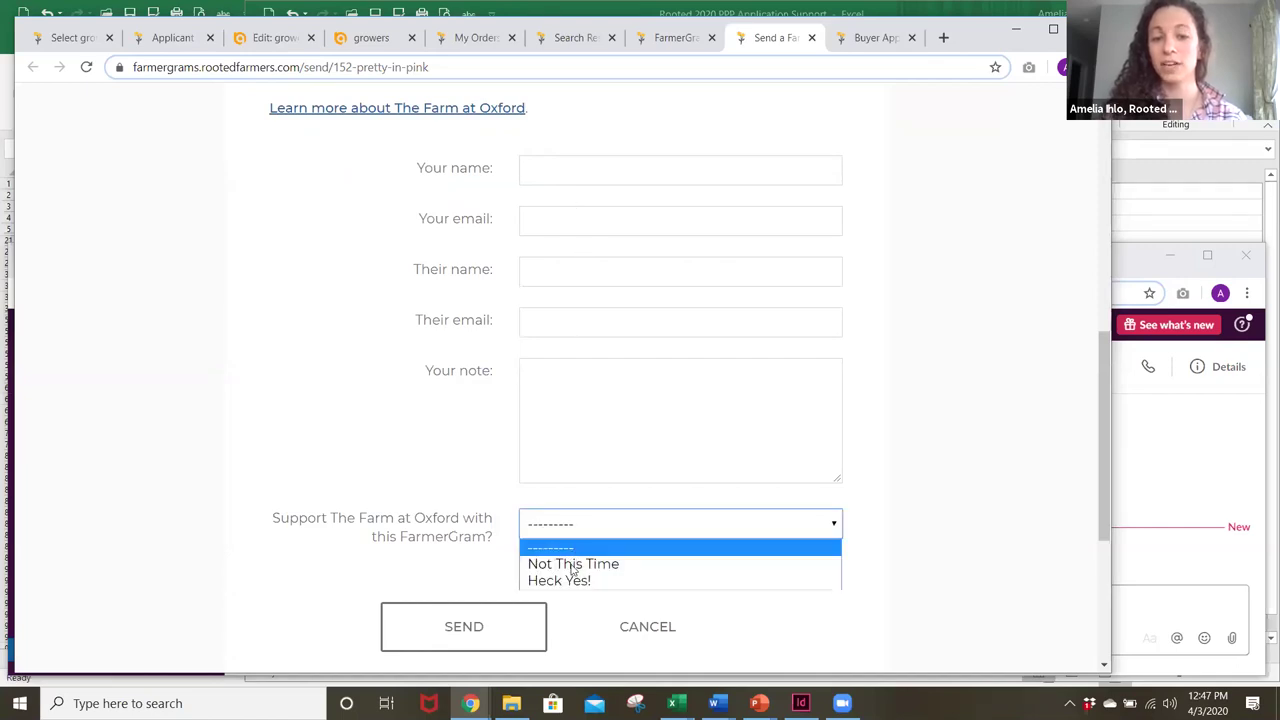
left_click(818, 580)
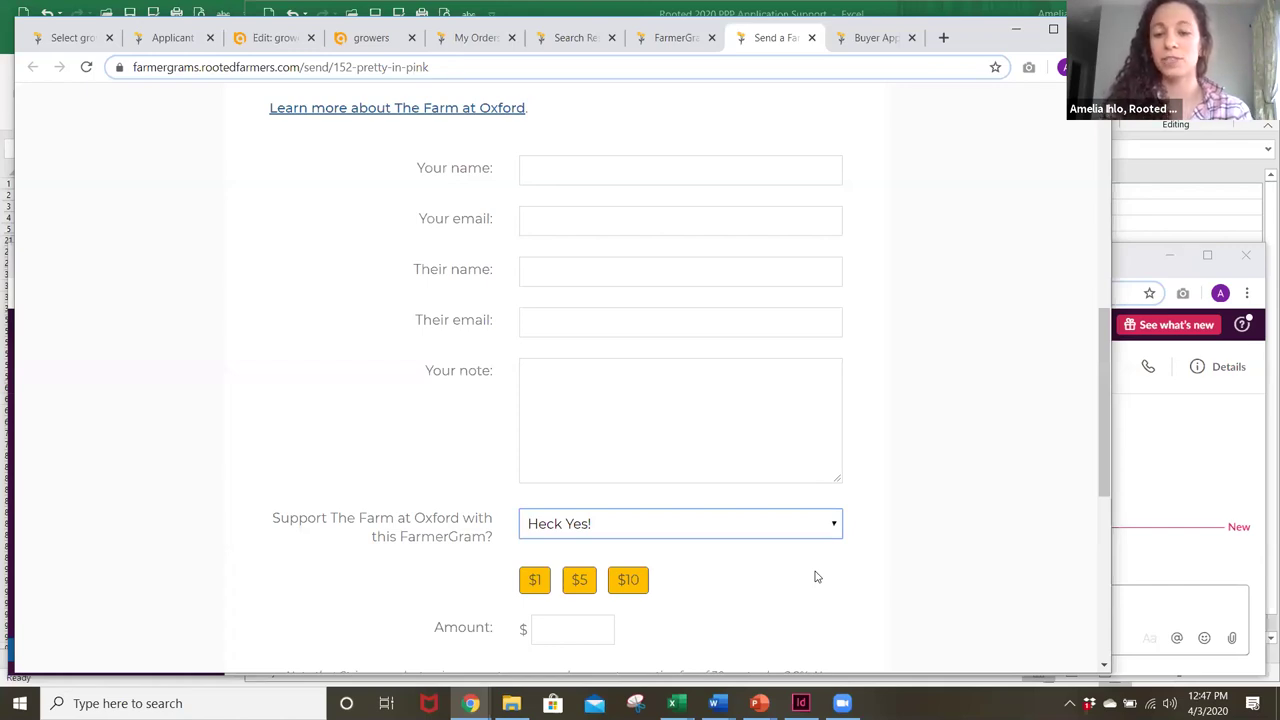
left_click(906, 568)
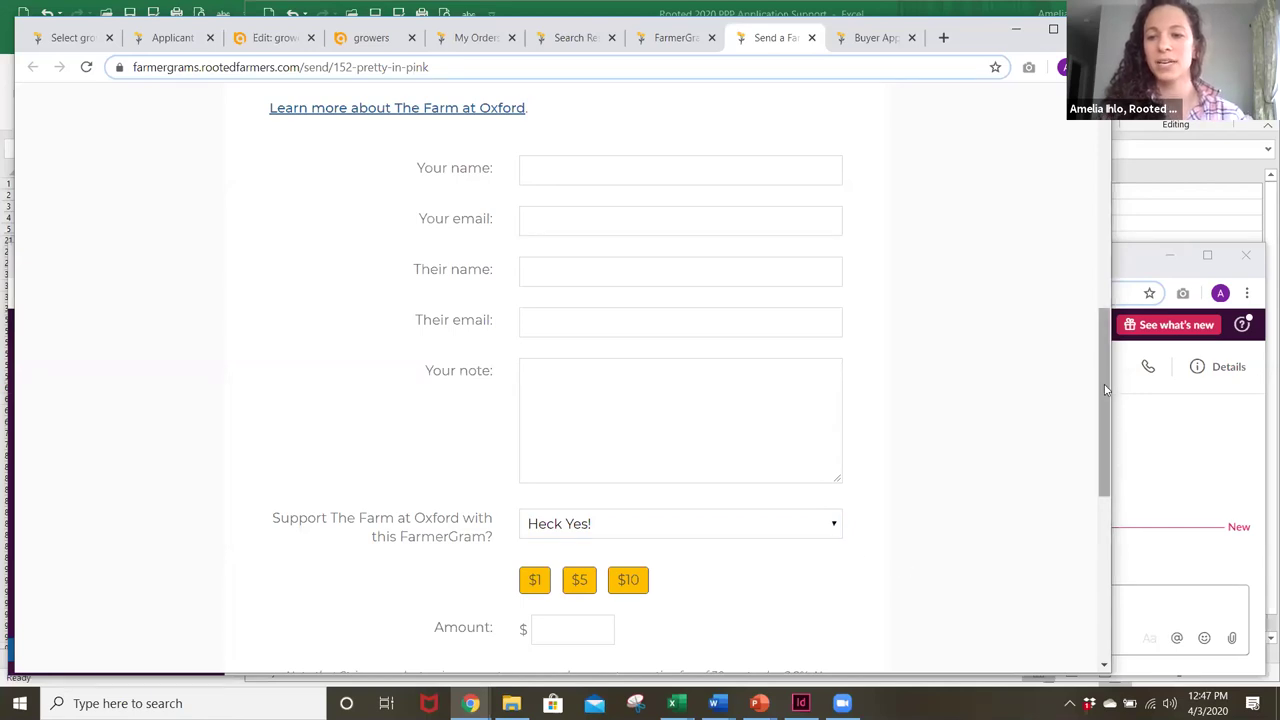
scroll(1105, 390, "down", 2)
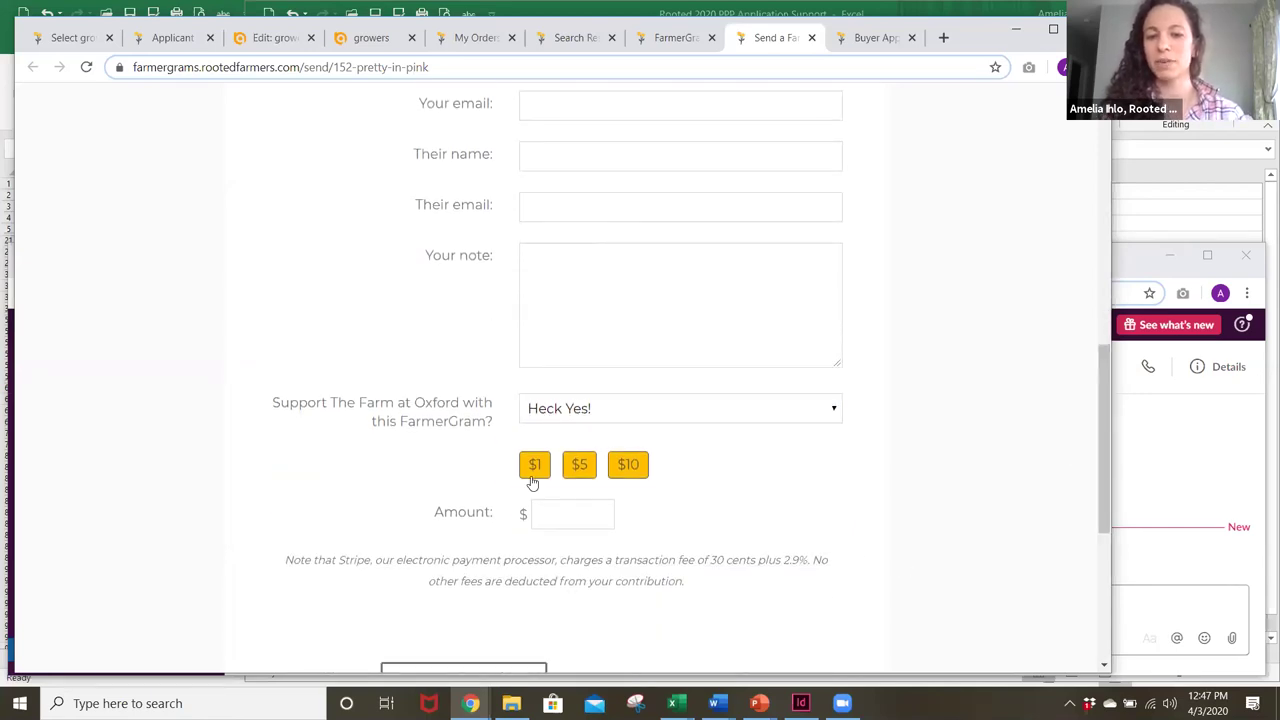
left_click(555, 515)
left_click(735, 531)
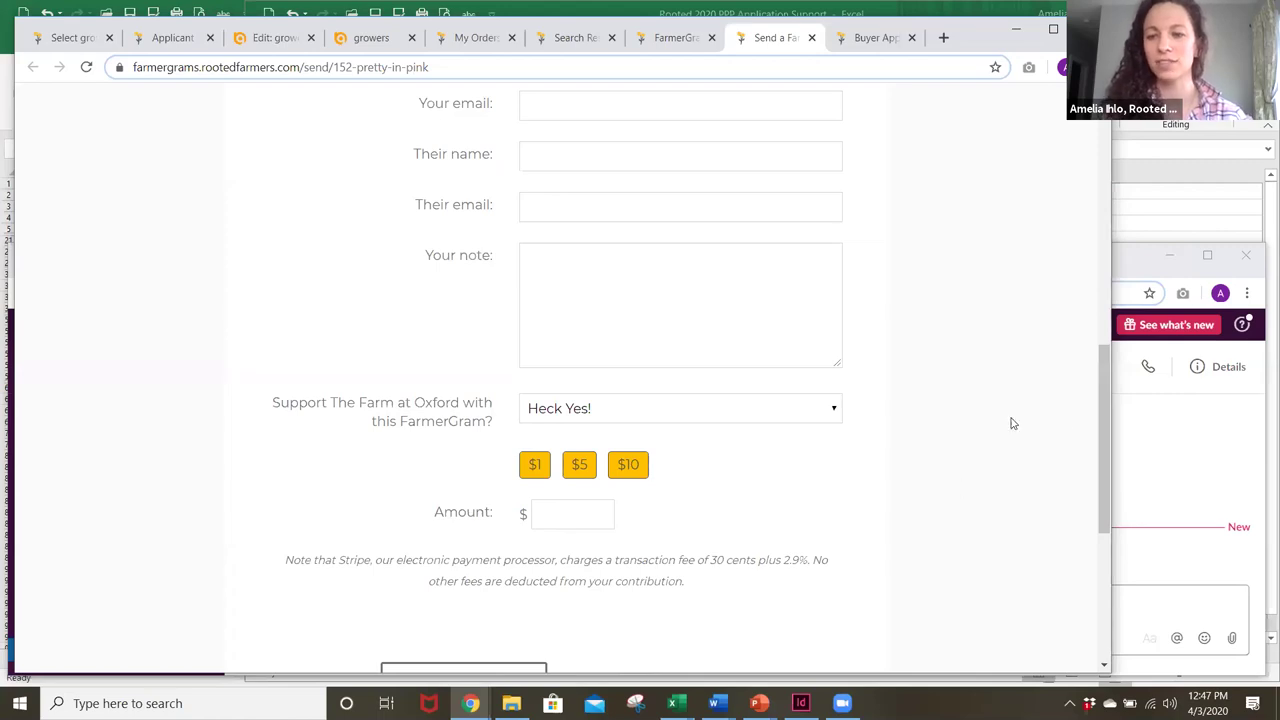
Return to the start of the Pretty In Pink page and switch back to the FarmerGrams gallery.
scroll(1106, 229, "up", 3)
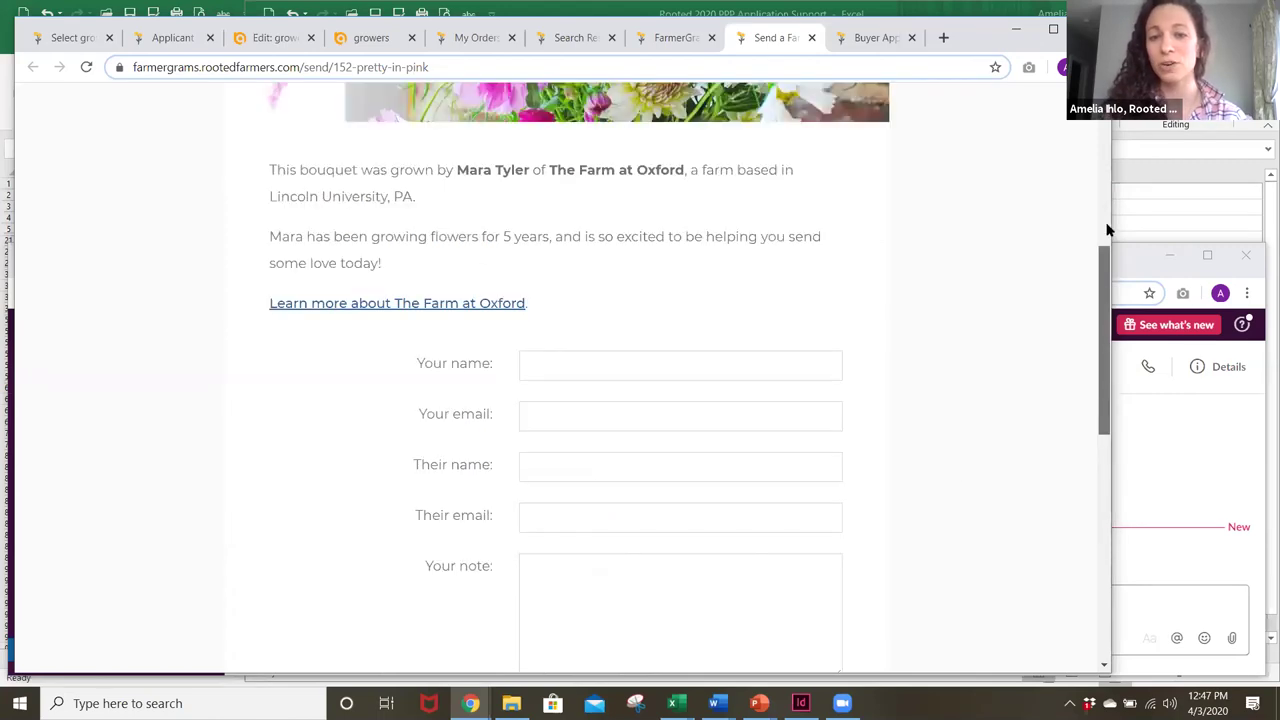
scroll(1106, 229, "up", 4)
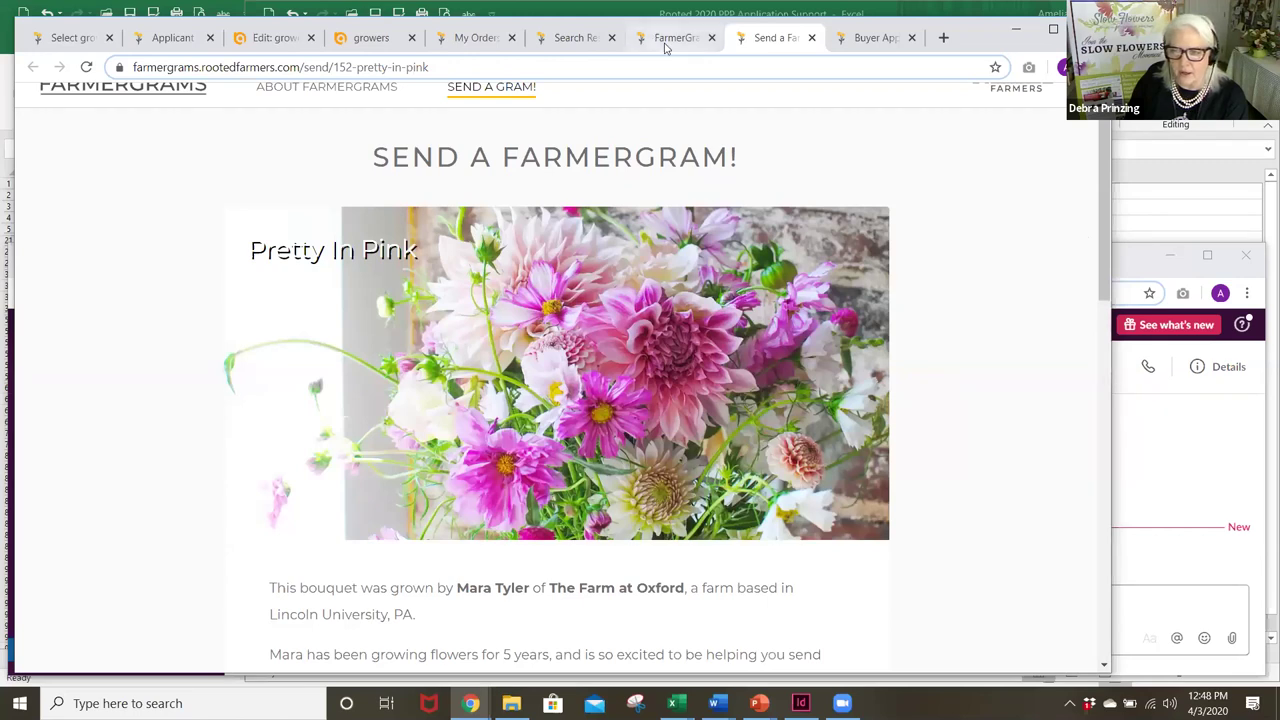
key("ctrl+shift+Tab")
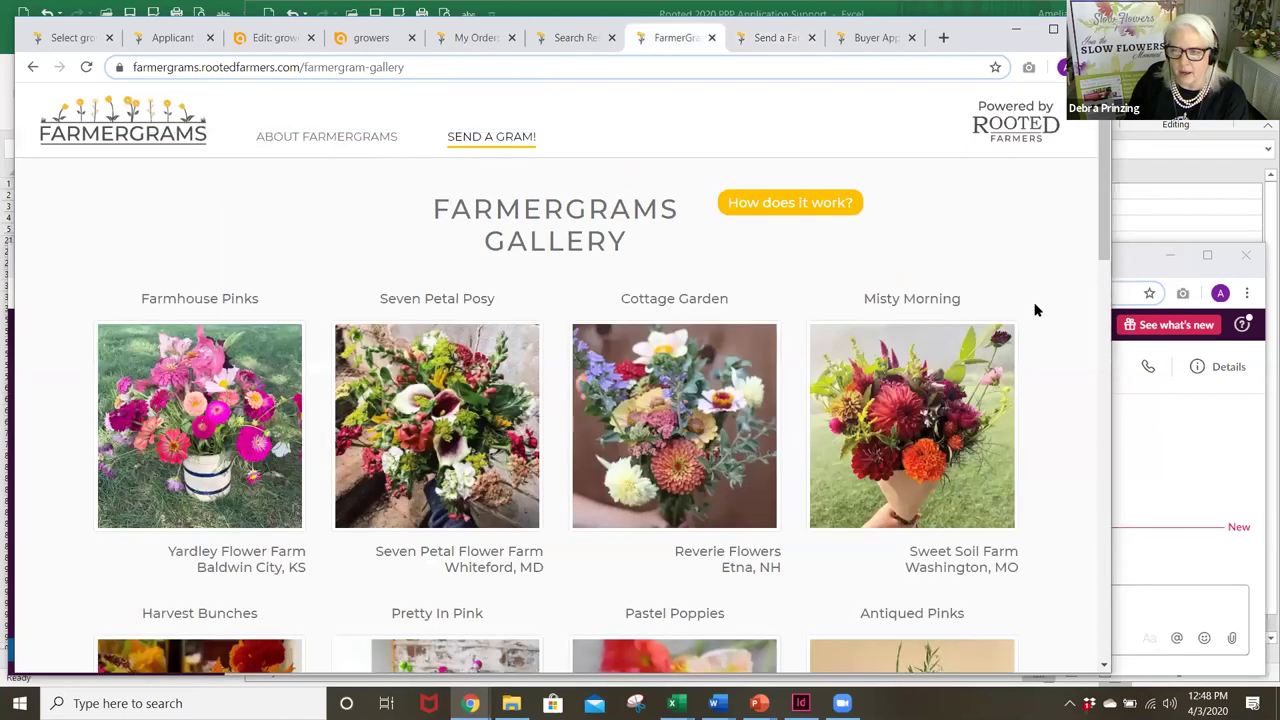